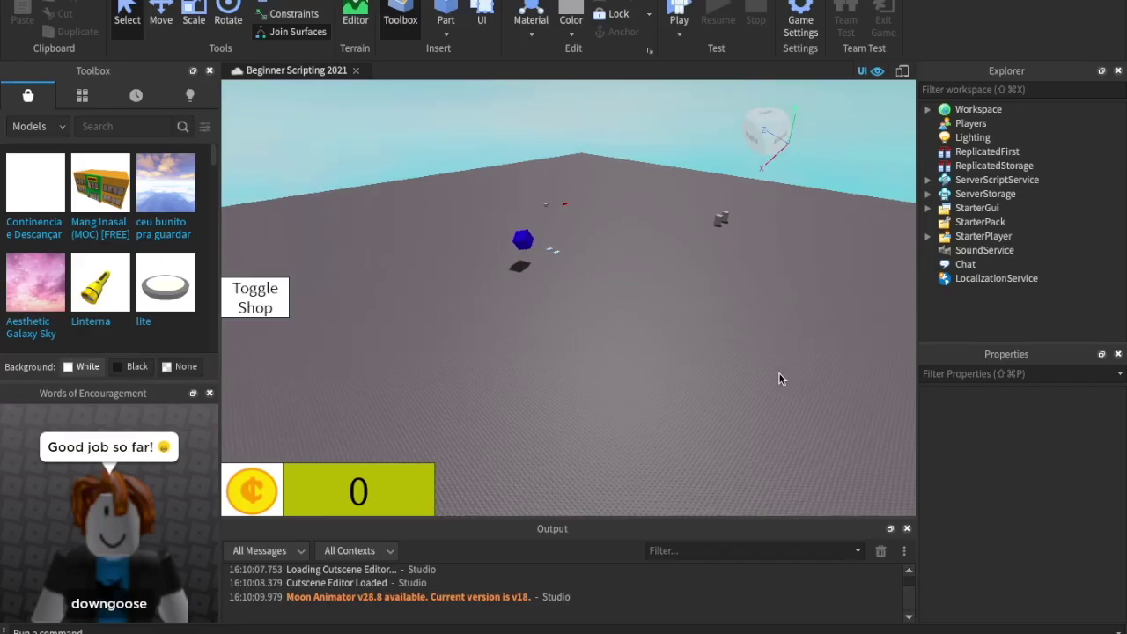
# Insert a new part into the Workspace and rename it ChildExample.
pyautogui.moveTo(778, 373); pyautogui.dragTo(779, 373, button='right')
pyautogui.scroll(5, 779, 372)
pyautogui.press('w')
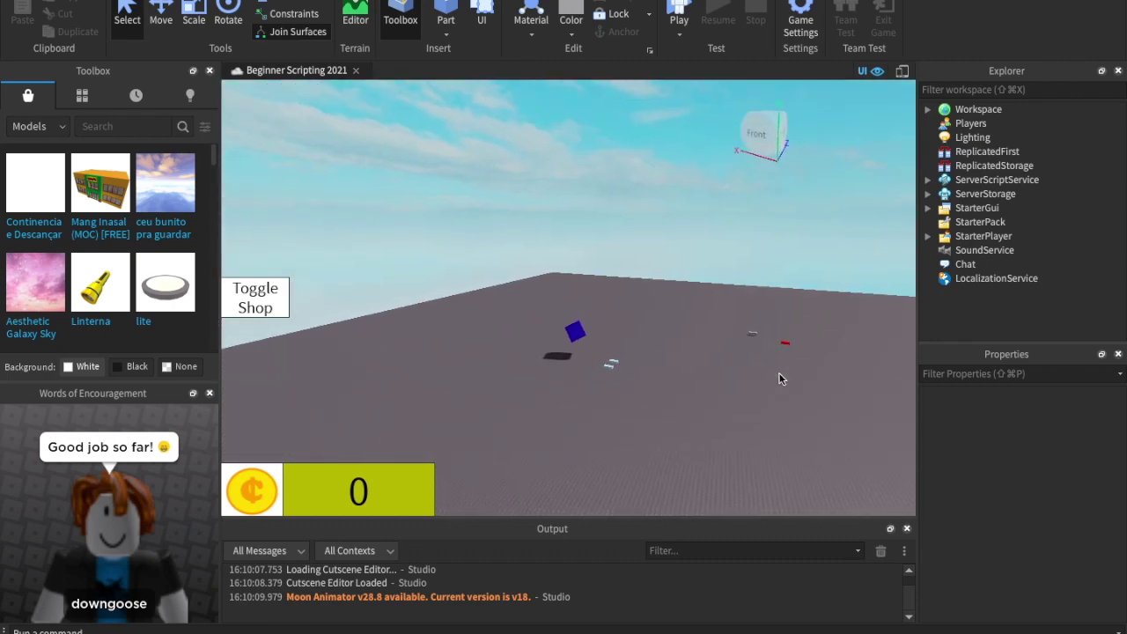
pyautogui.moveTo(777, 311); pyautogui.dragTo(778, 317, button='right')
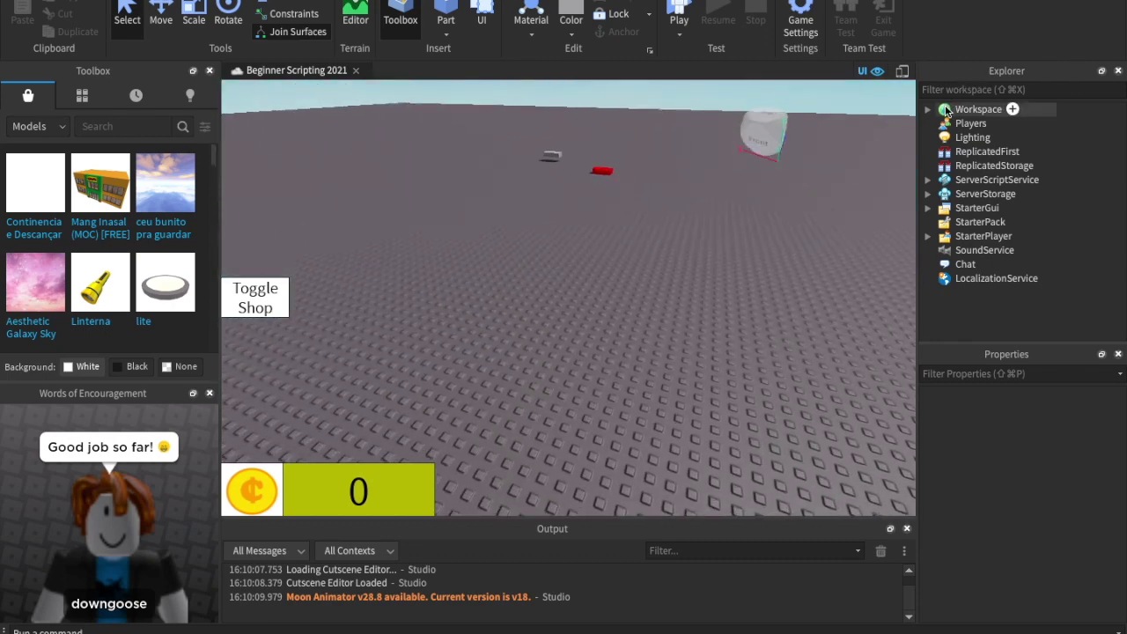
pyautogui.click(927, 109)
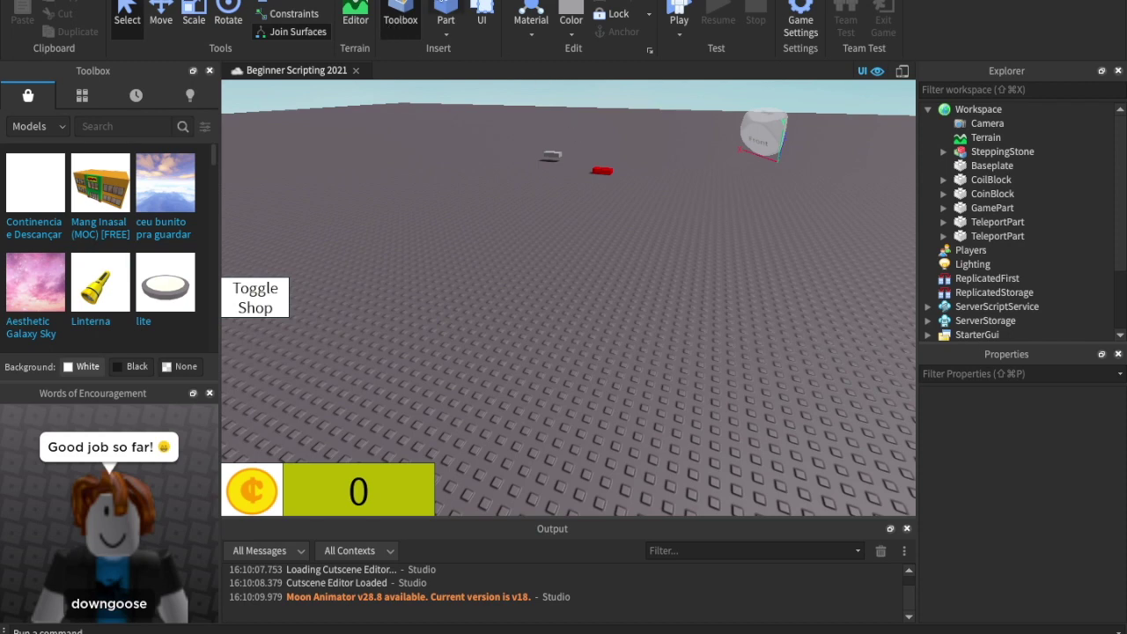
pyautogui.click(444, 5)
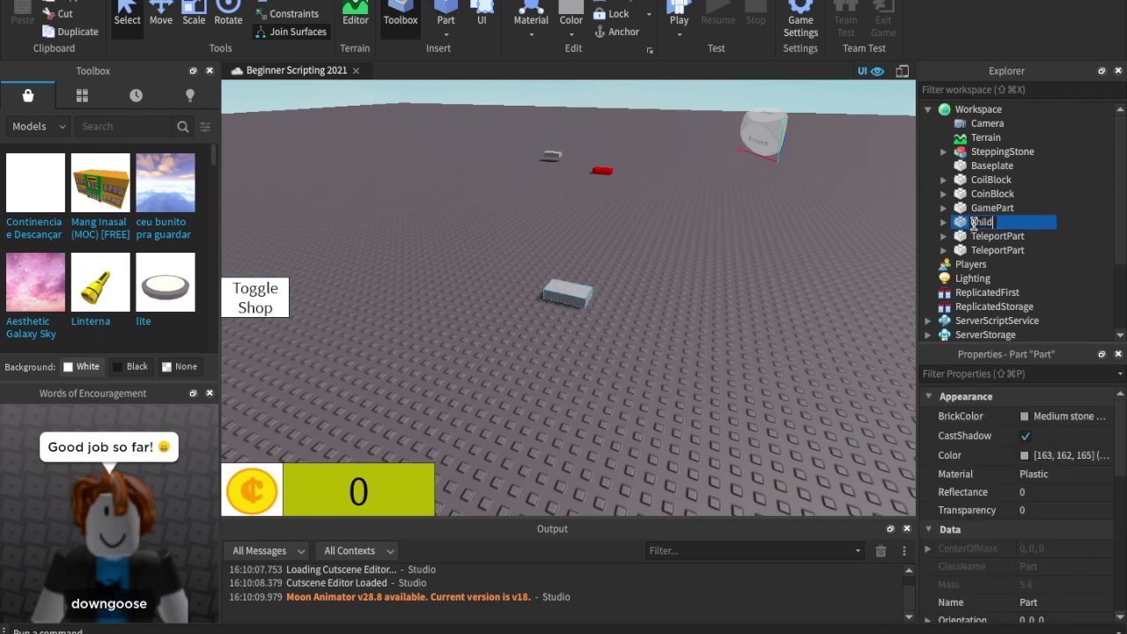
pyautogui.press('Return')
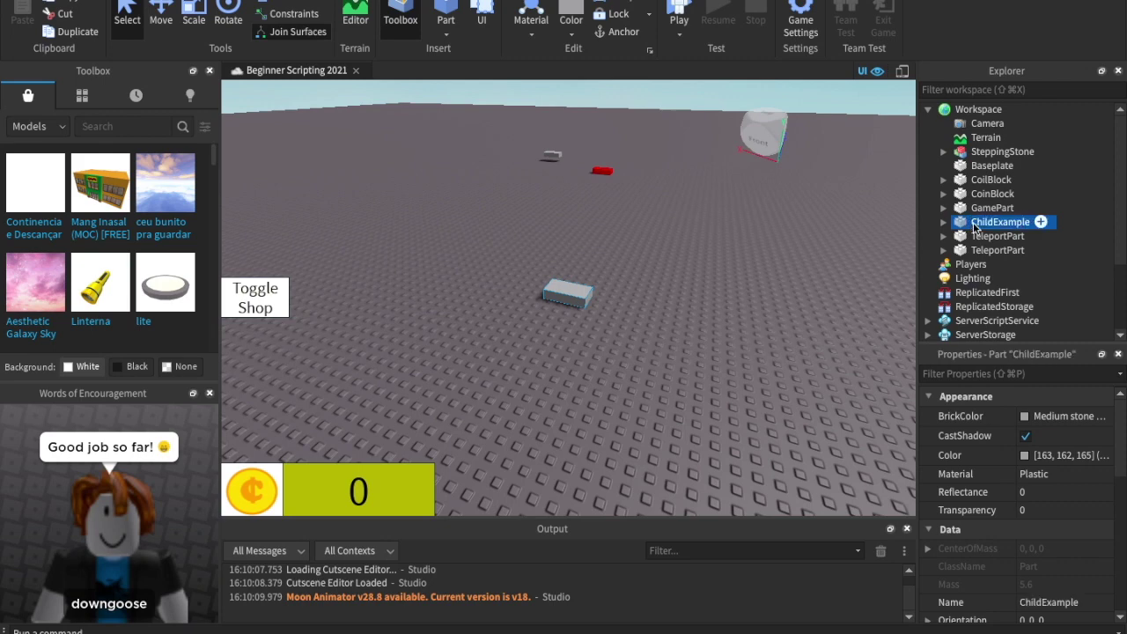
# Examine the ChildExample part's Parent property and compare the hierarchy of Workspace, ChildExample and GamePart.
pyautogui.scroll(-4, 976, 428)
pyautogui.scroll(-2, 976, 425)
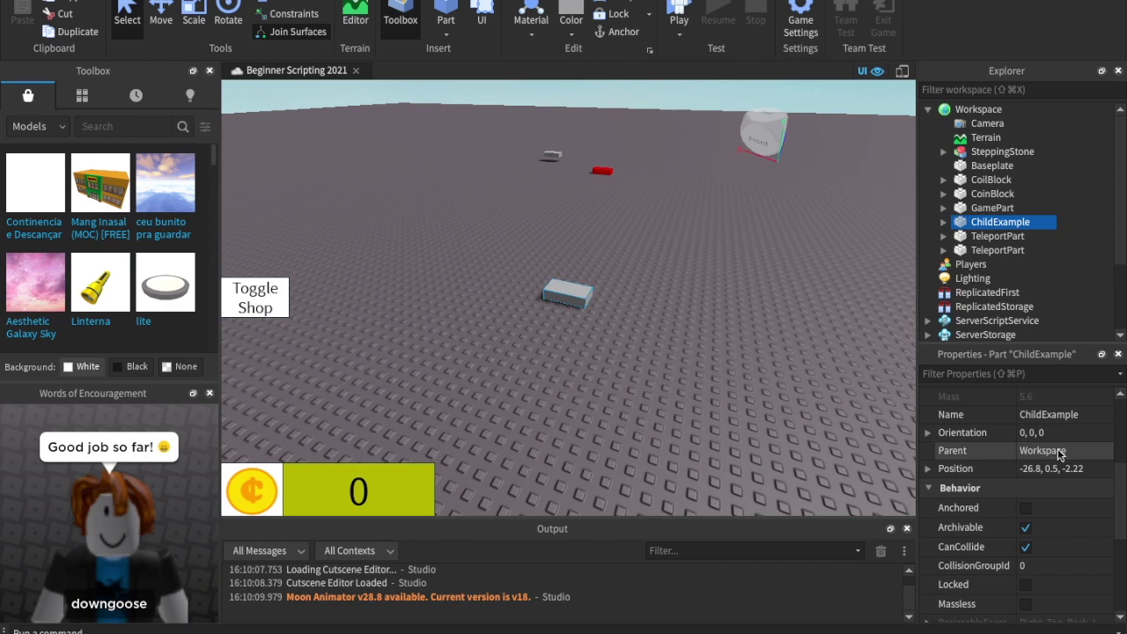
pyautogui.moveTo(972, 222); pyautogui.dragTo(958, 106)
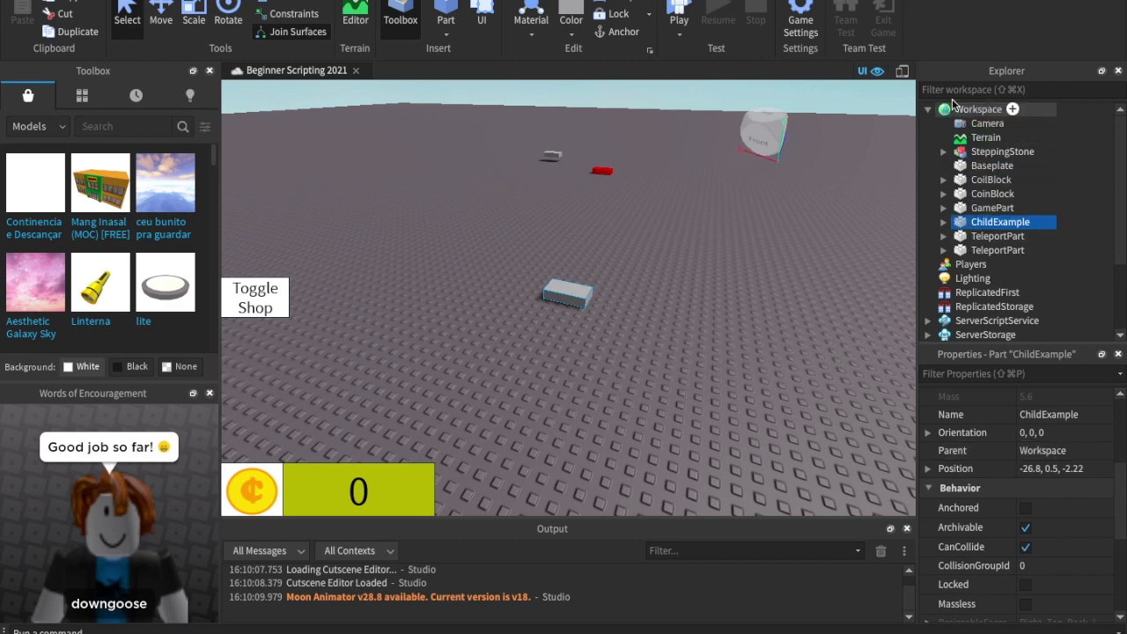
pyautogui.click(944, 111)
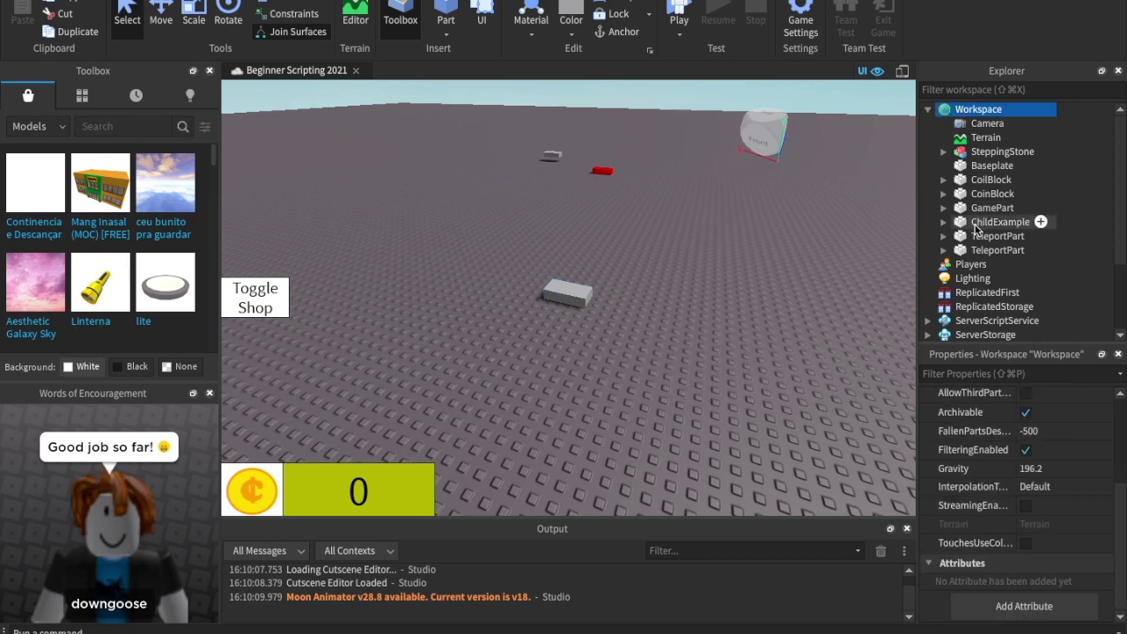
pyautogui.click(948, 222)
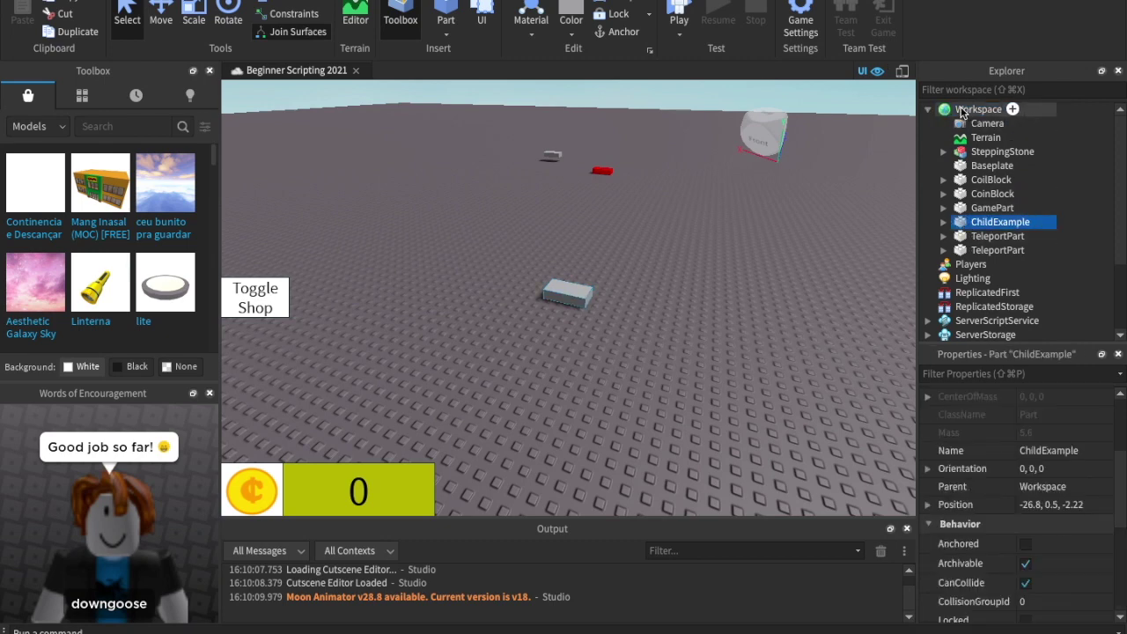
pyautogui.click(959, 110)
pyautogui.click(973, 223)
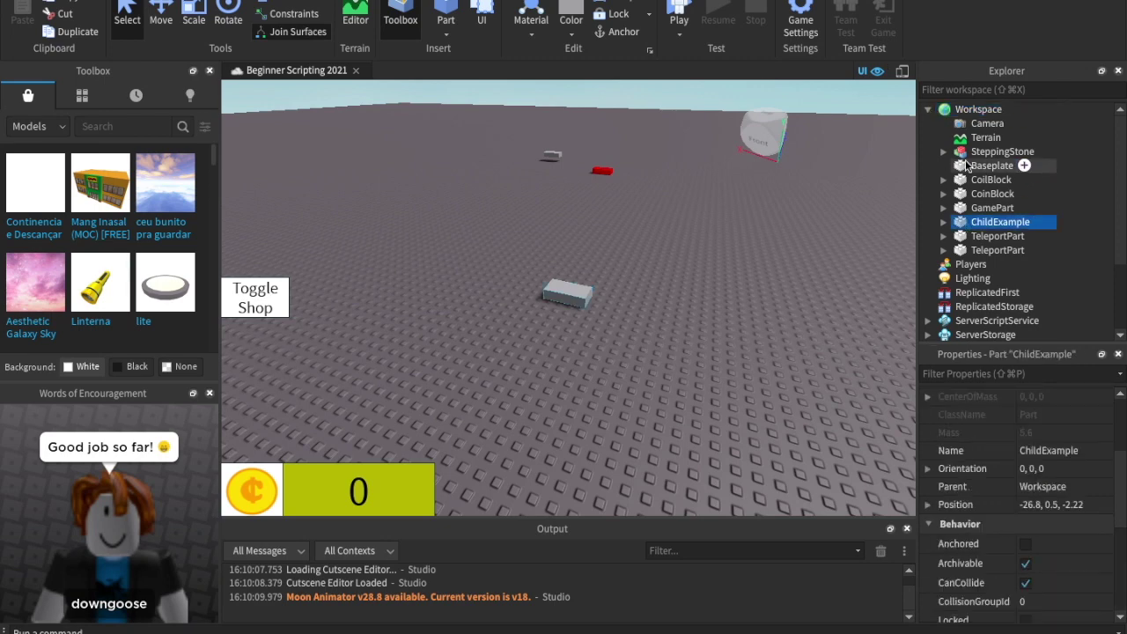
pyautogui.click(943, 109)
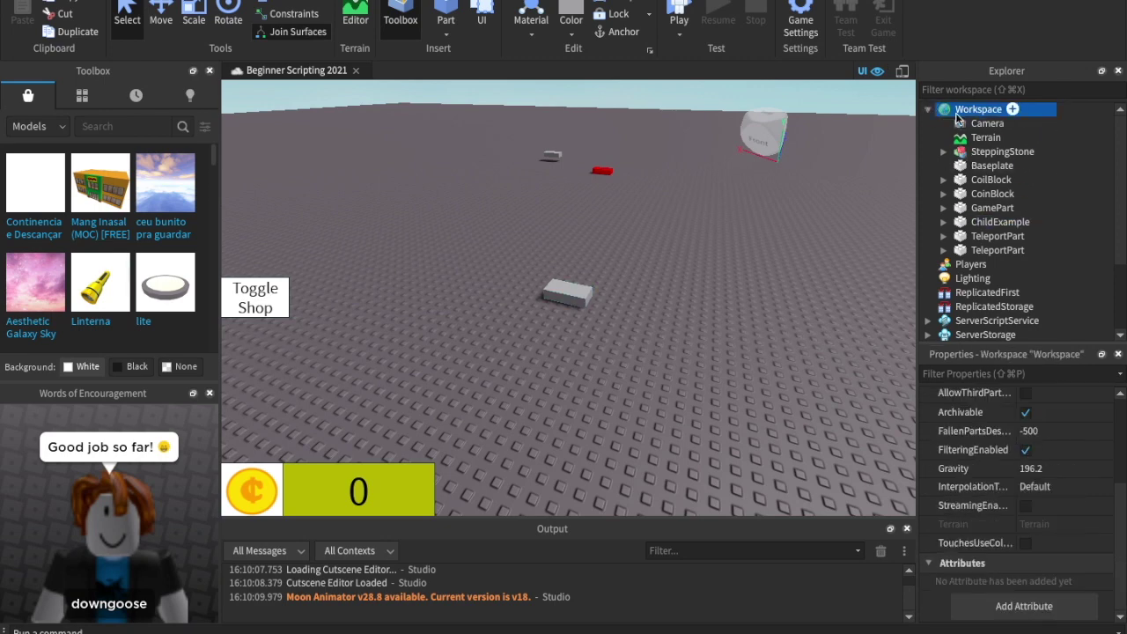
pyautogui.click(977, 209)
pyautogui.click(965, 110)
pyautogui.click(992, 209)
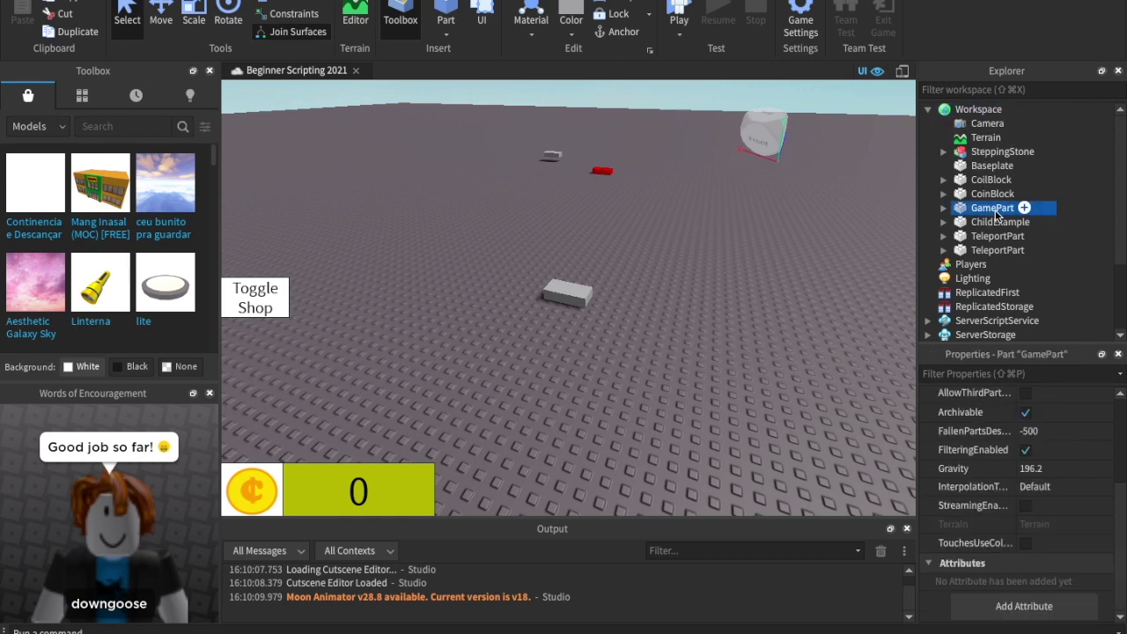
# Rename the ChildExample part to ExamplePart.
pyautogui.click(999, 223)
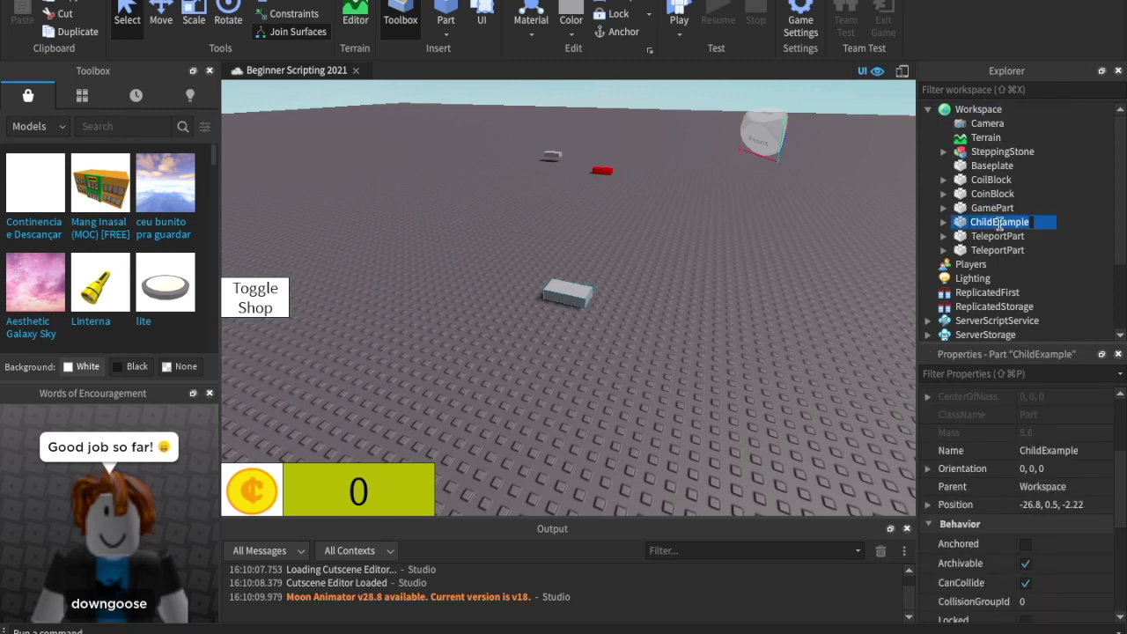
pyautogui.write('E')
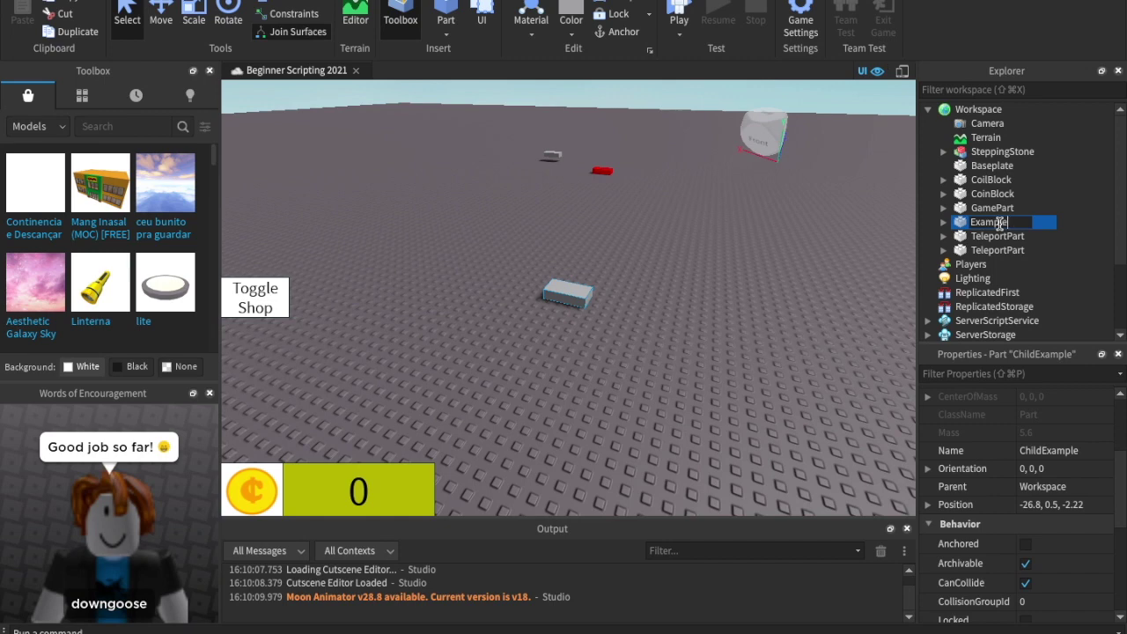
pyautogui.press('Return')
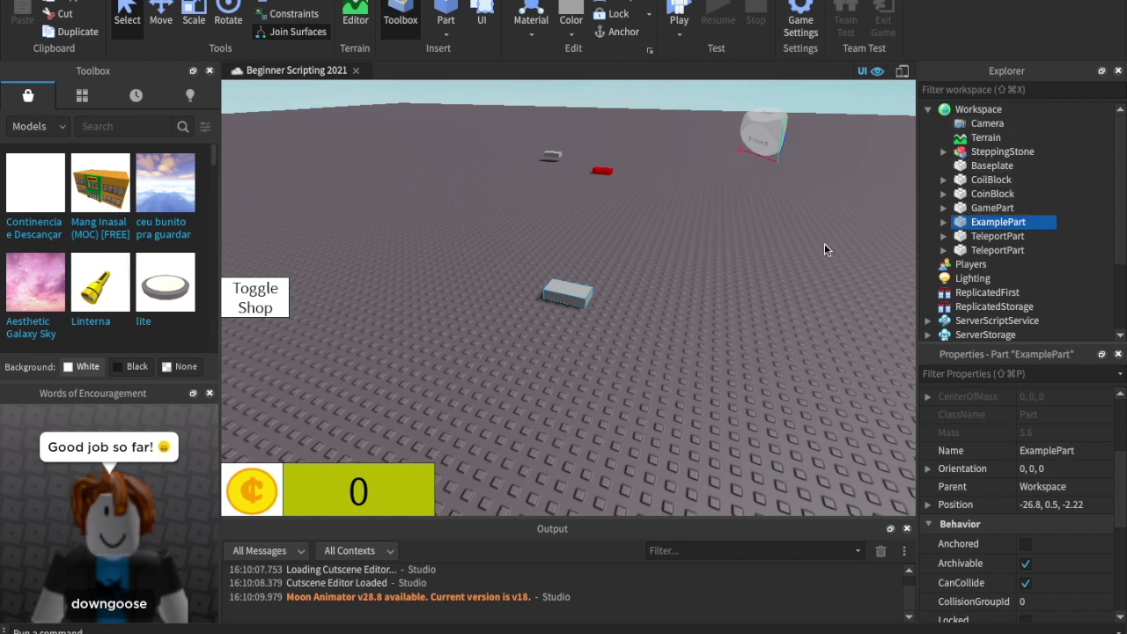
# Review ExamplePart against its parent Workspace and delete the part from the scene.
pyautogui.click(960, 109)
pyautogui.click(992, 224)
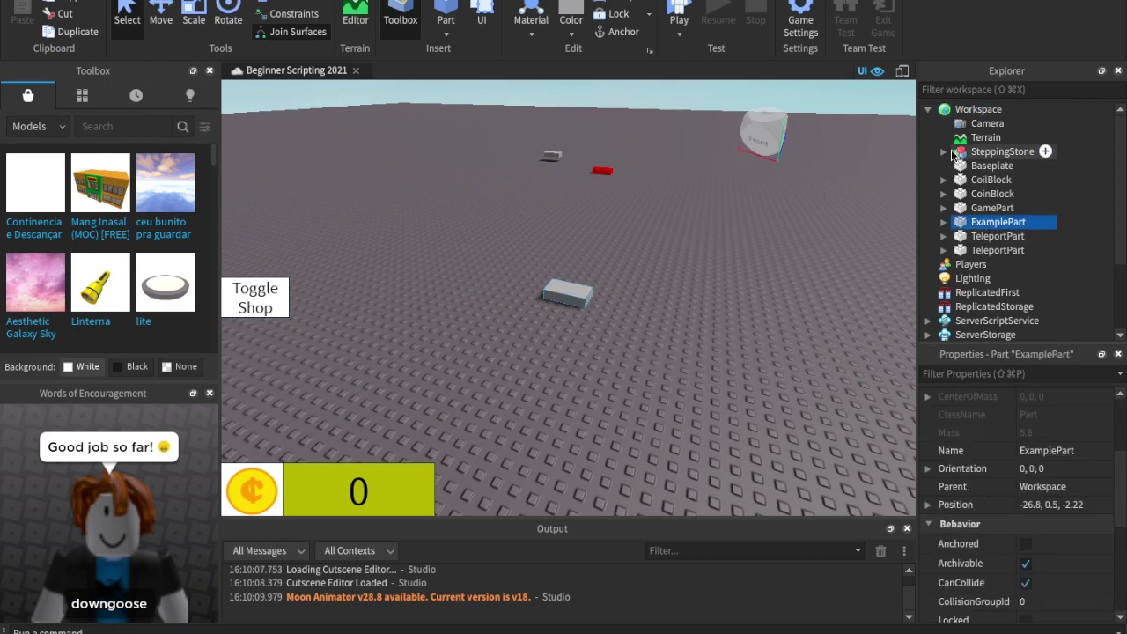
pyautogui.click(961, 109)
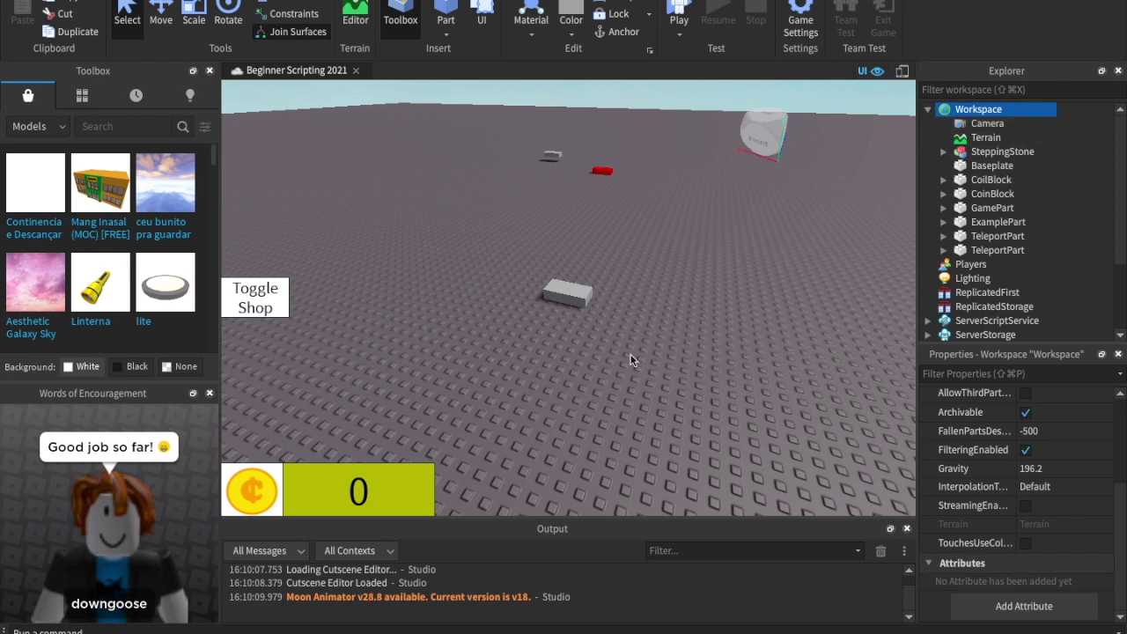
pyautogui.click(564, 301)
pyautogui.press('Delete')
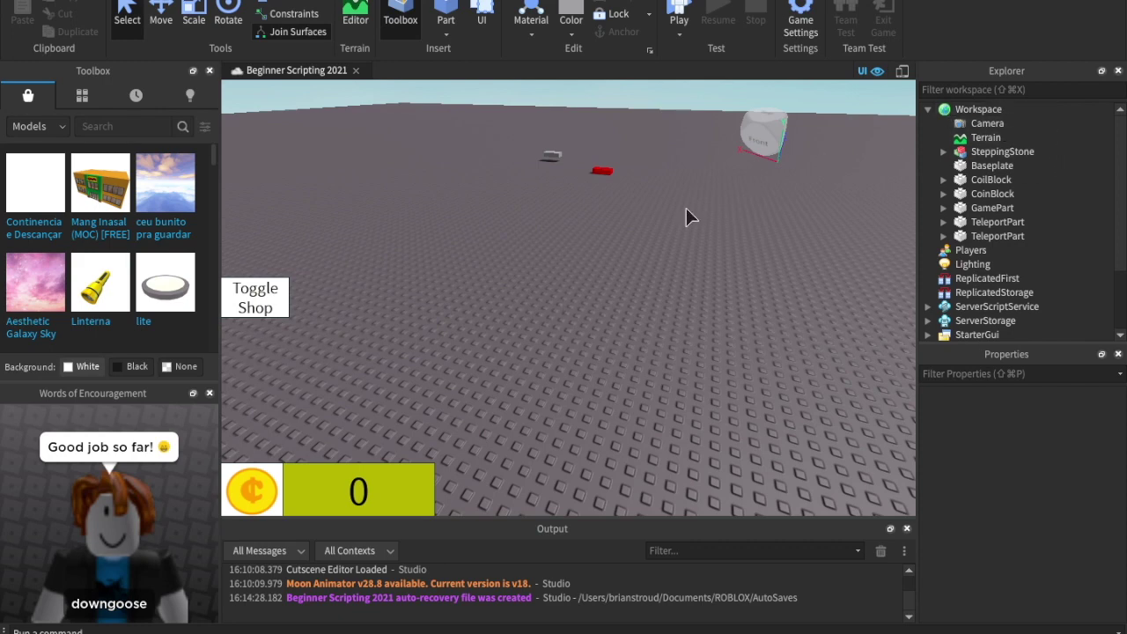
# Insert a fresh part on the baseplate and frame it in the view.
pyautogui.moveTo(591, 262); pyautogui.dragTo(593, 269, button='right')
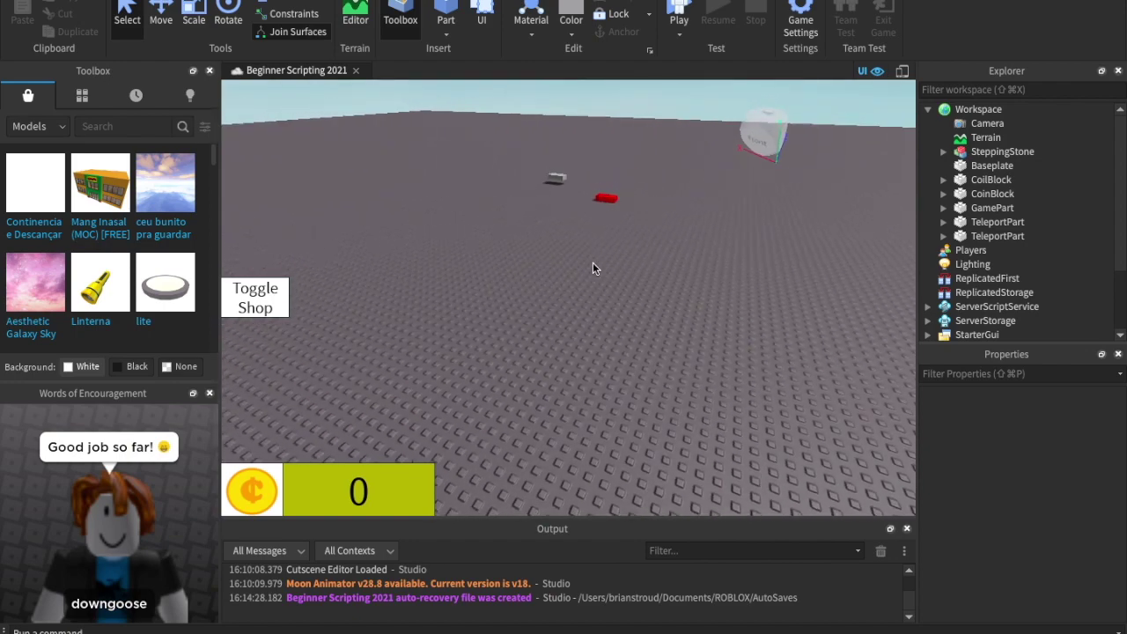
pyautogui.click(451, 7)
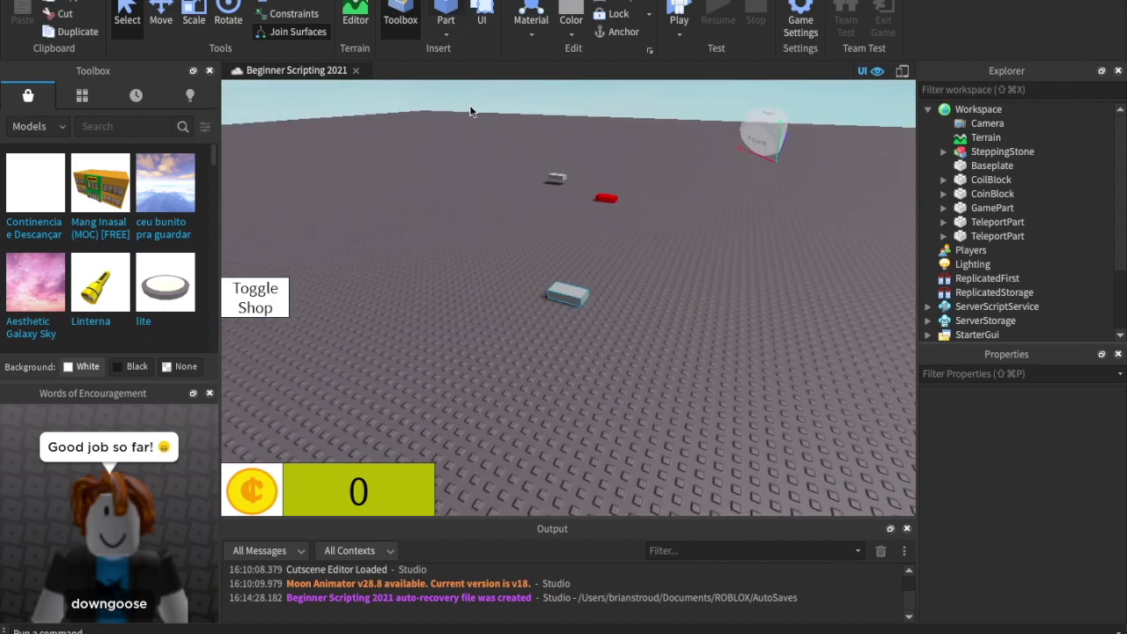
pyautogui.press('f')
pyautogui.moveTo(531, 171); pyautogui.dragTo(531, 170, button='right')
pyautogui.scroll(-5, 532, 171)
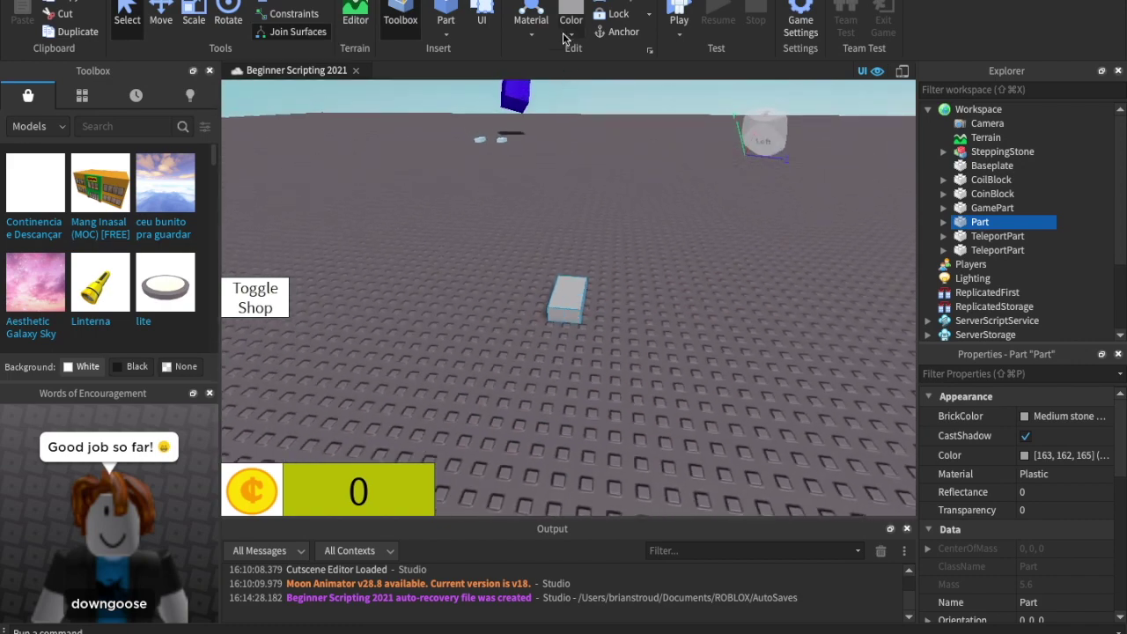
# Color the new part Really red and scale it into a wider, longer slab.
pyautogui.click(571, 33)
pyautogui.click(788, 171)
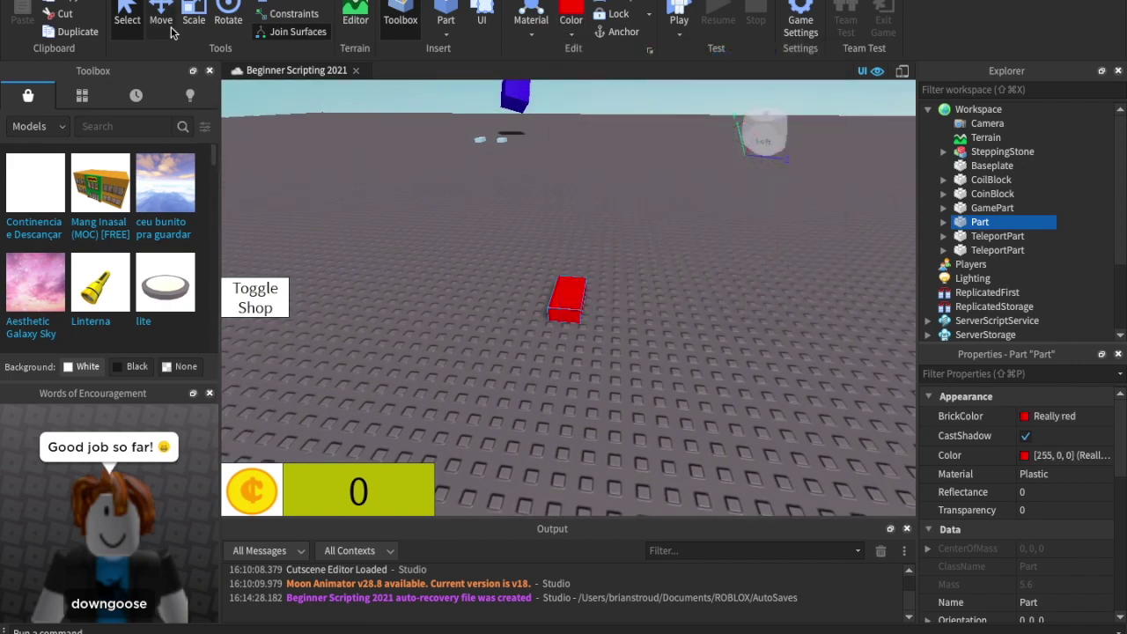
pyautogui.click(196, 21)
pyautogui.moveTo(532, 296); pyautogui.dragTo(447, 291)
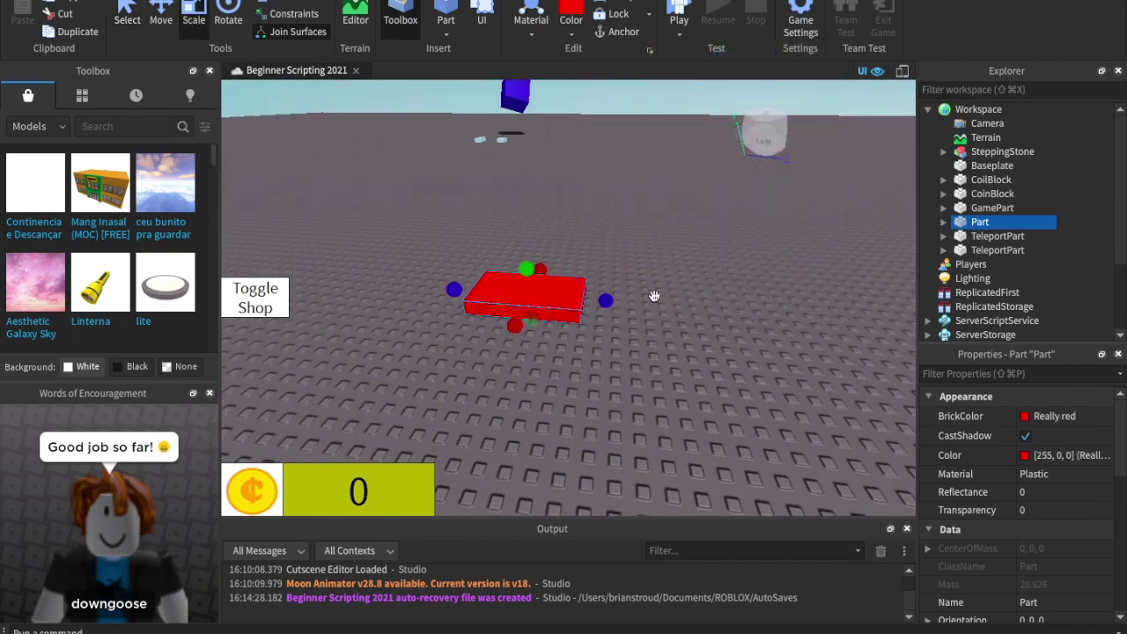
pyautogui.moveTo(507, 328); pyautogui.dragTo(508, 338)
pyautogui.press('f')
pyautogui.moveTo(508, 338); pyautogui.dragTo(508, 337, button='right')
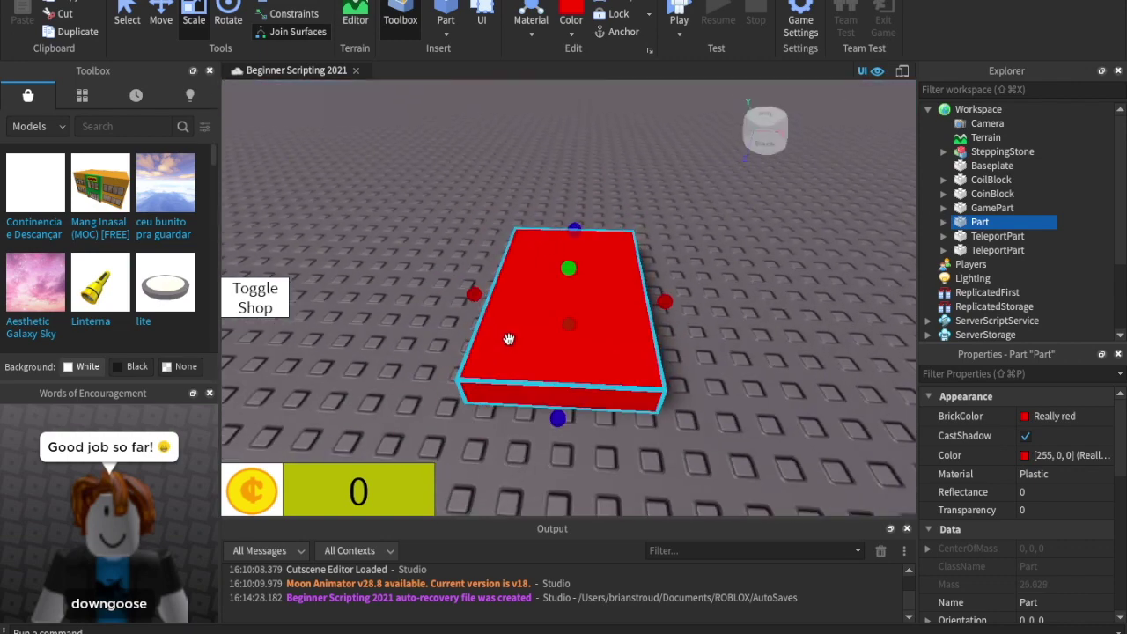
pyautogui.scroll(-2, 508, 337)
pyautogui.moveTo(653, 296); pyautogui.dragTo(713, 305)
pyautogui.scroll(-5, 710, 305)
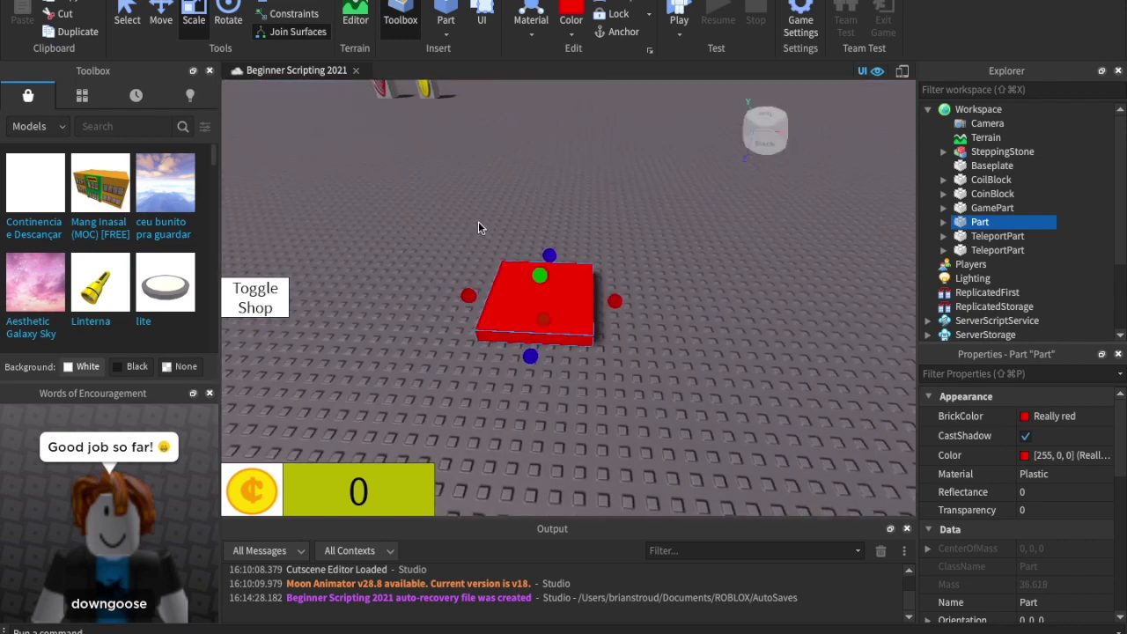
# Turn on move snapping at 0.5 studs and undo the part's scaling and color changes.
pyautogui.click(70, 0)
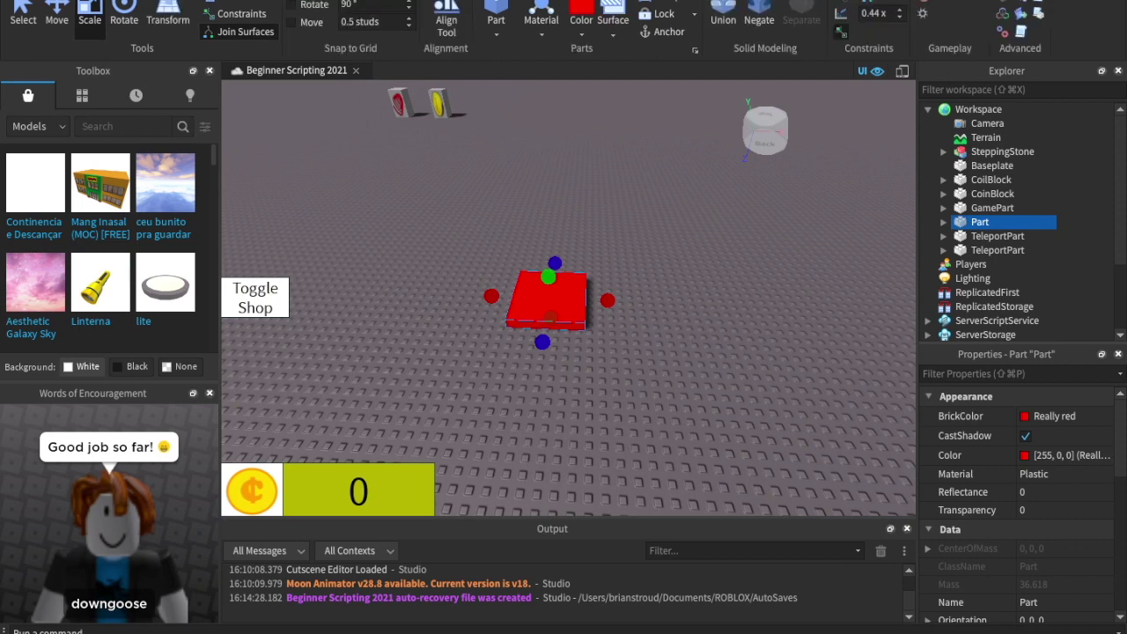
pyautogui.press('super+z')
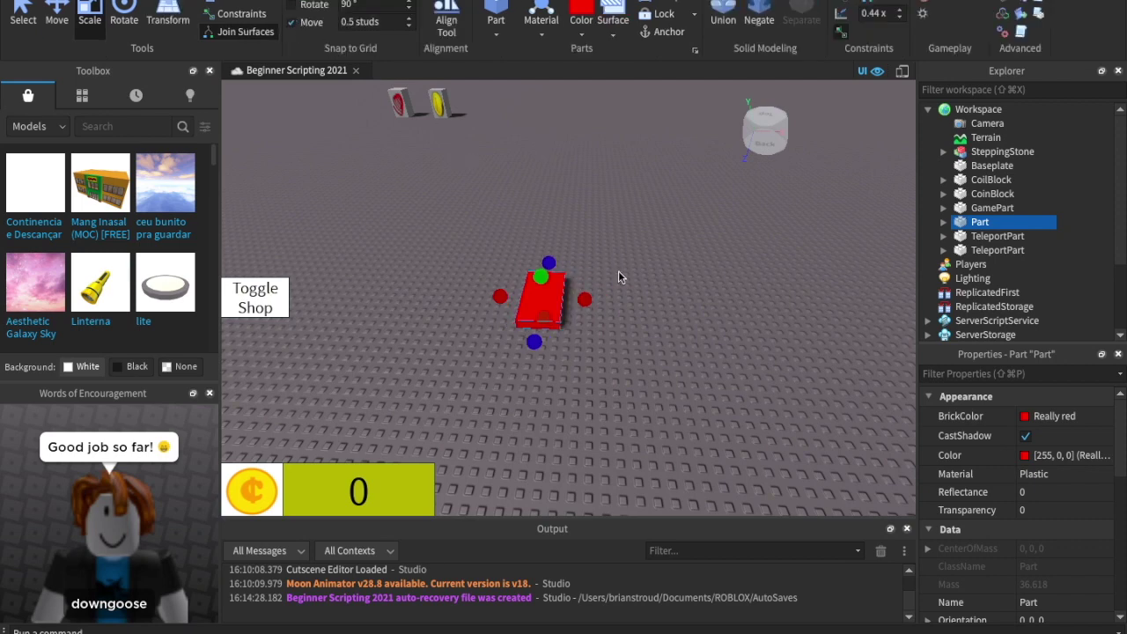
pyautogui.press('super+z')
# Color the unscaled part Really red.
pyautogui.click(582, 30)
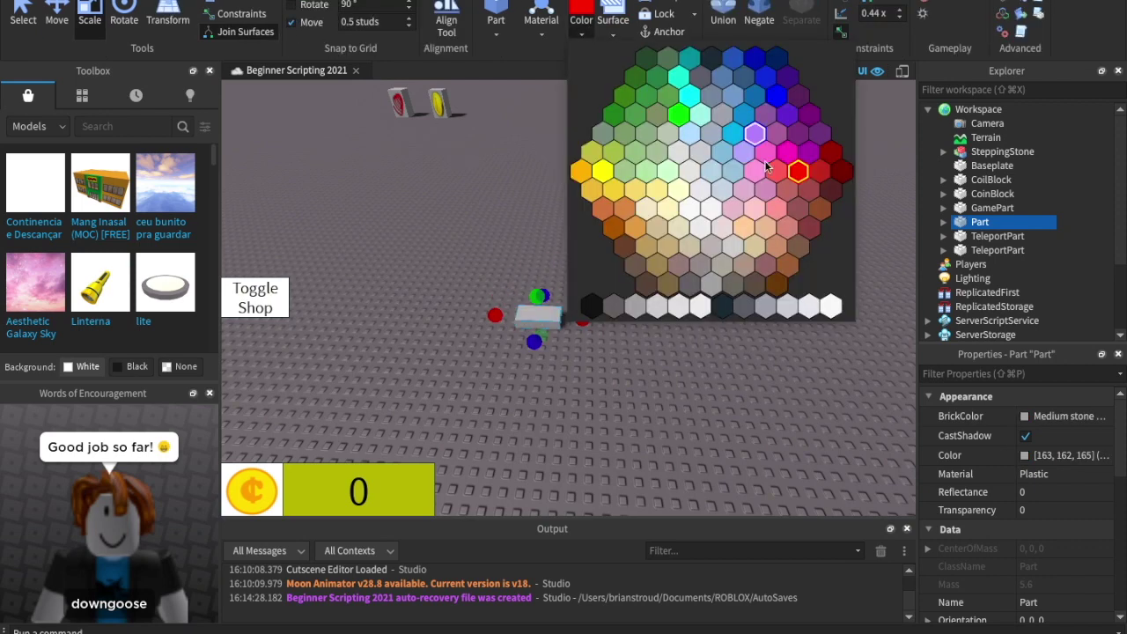
pyautogui.click(799, 174)
pyautogui.click(176, 1)
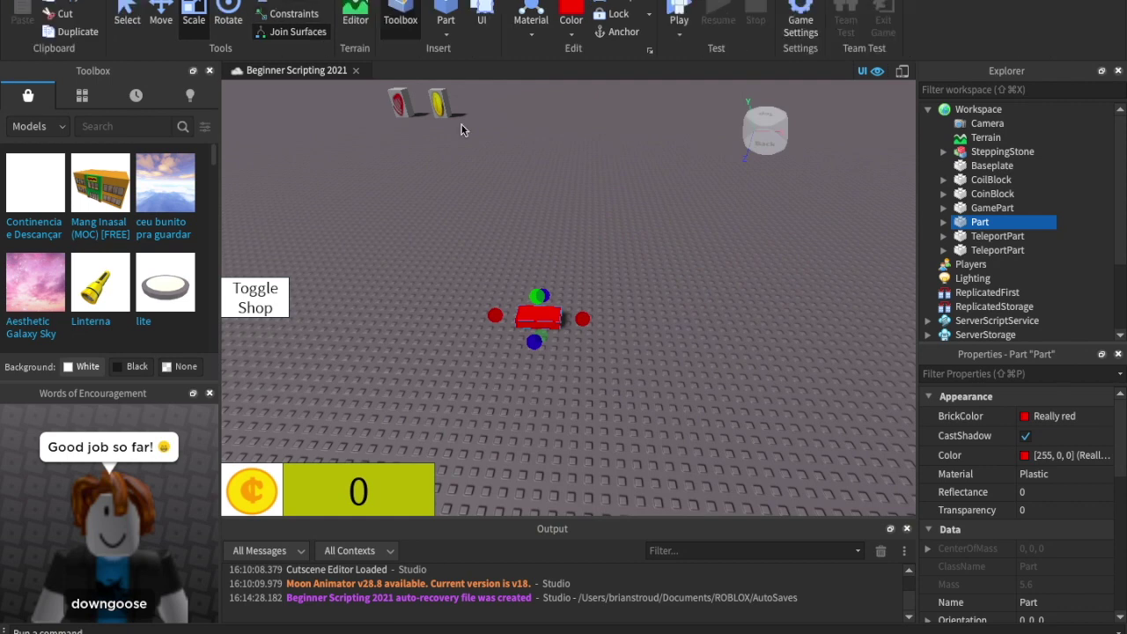
# Try Hot pink on the part and set its color back to Really red.
pyautogui.click(616, 268)
pyautogui.click(539, 316)
pyautogui.click(574, 32)
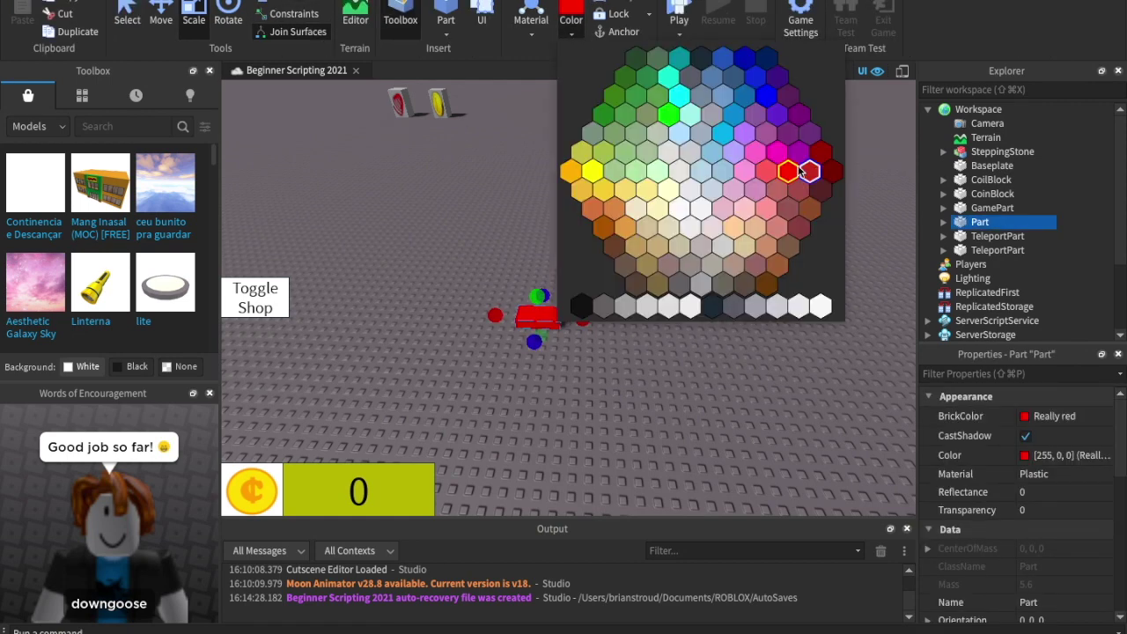
pyautogui.click(779, 154)
pyautogui.click(572, 27)
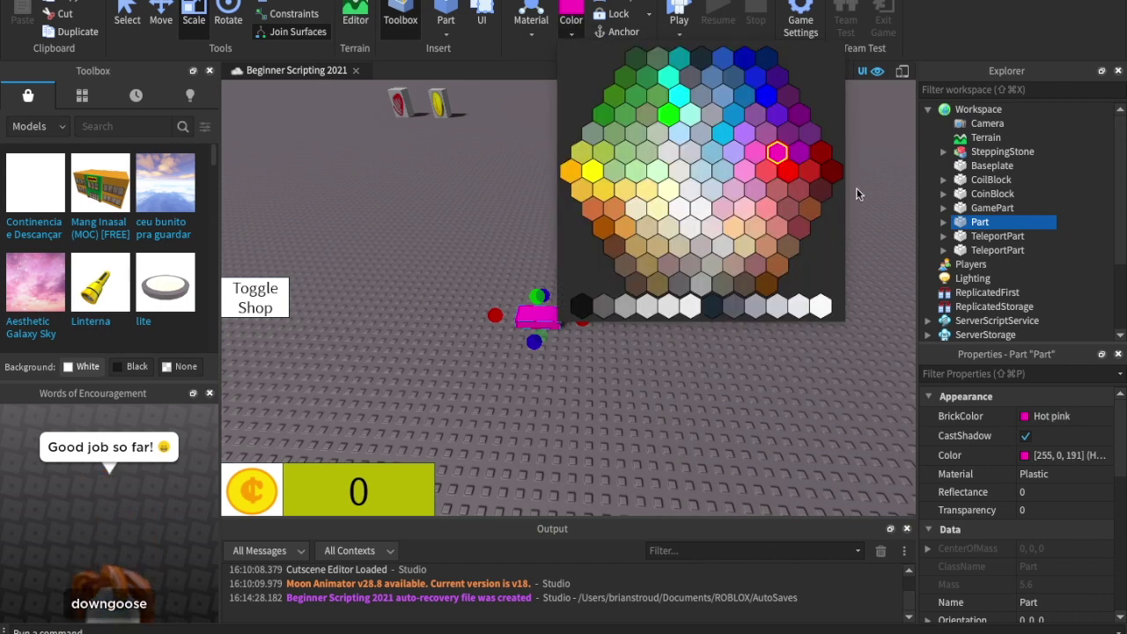
pyautogui.click(781, 173)
# Scale the red part along its length and width into a large flat slab on the baseplate.
pyautogui.moveTo(582, 318); pyautogui.dragTo(632, 320)
pyautogui.moveTo(558, 345); pyautogui.dragTo(547, 471)
pyautogui.moveTo(563, 298); pyautogui.dragTo(554, 180)
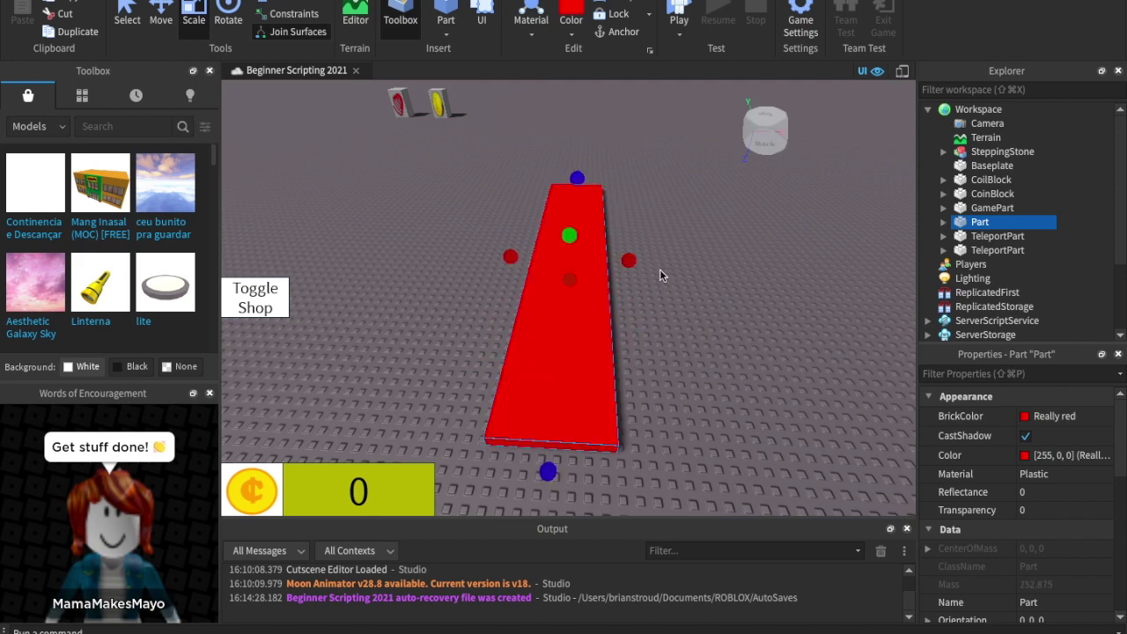
pyautogui.moveTo(629, 261); pyautogui.dragTo(735, 263)
pyautogui.click(788, 217)
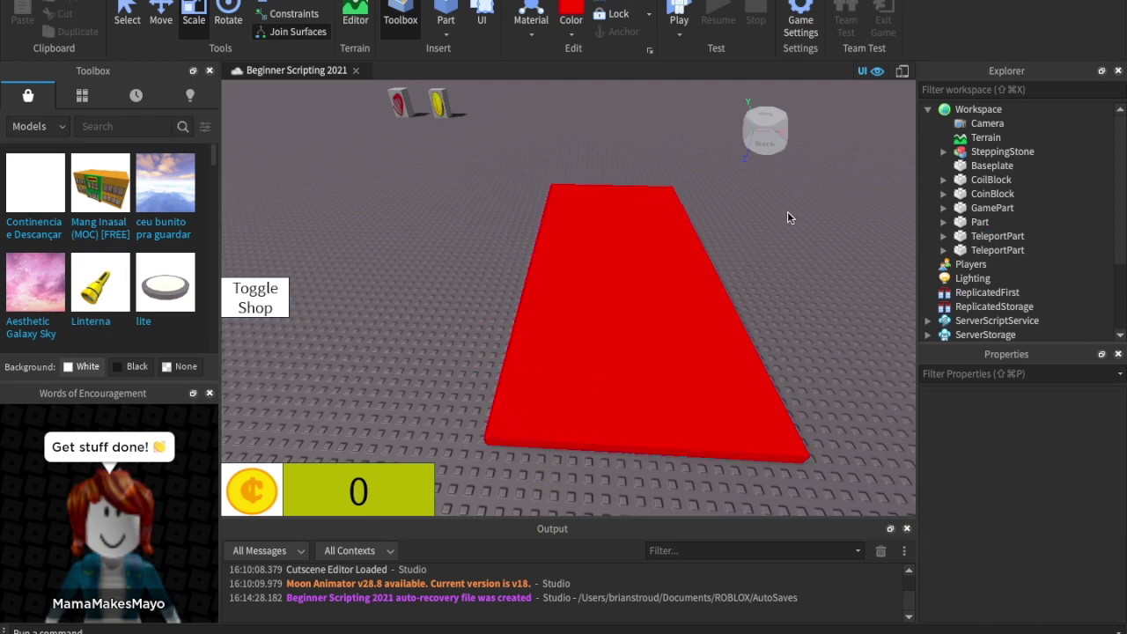
# Insert a second part on top of the large red slab.
pyautogui.scroll(3, 787, 217)
pyautogui.moveTo(787, 217); pyautogui.dragTo(787, 217, button='right')
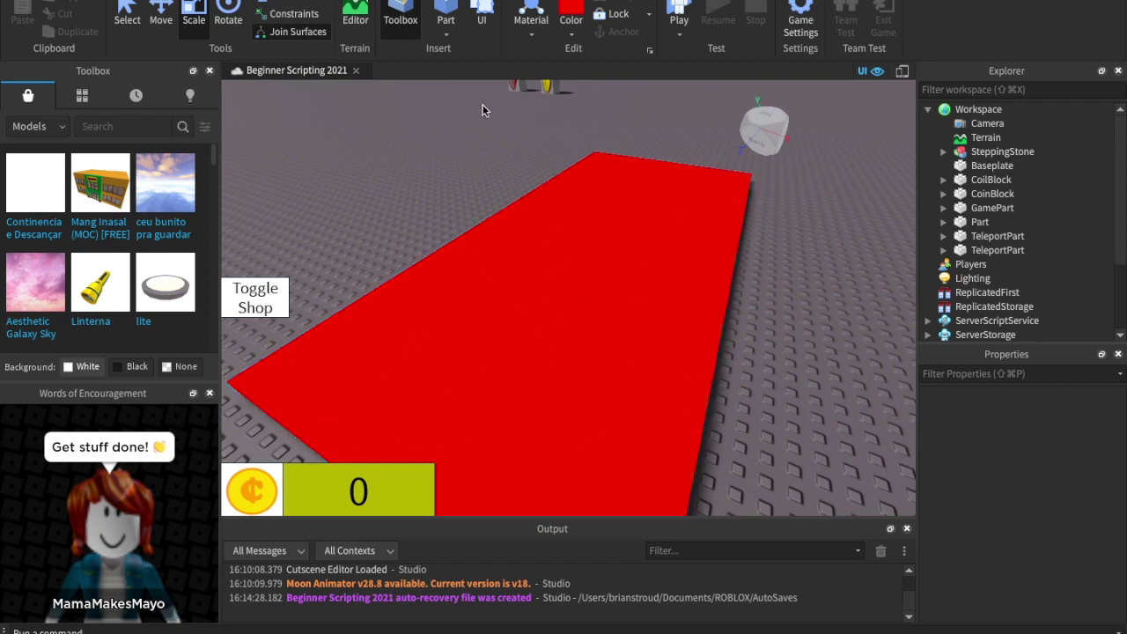
pyautogui.press('s')
pyautogui.click(444, 10)
pyautogui.scroll(3, 613, 326)
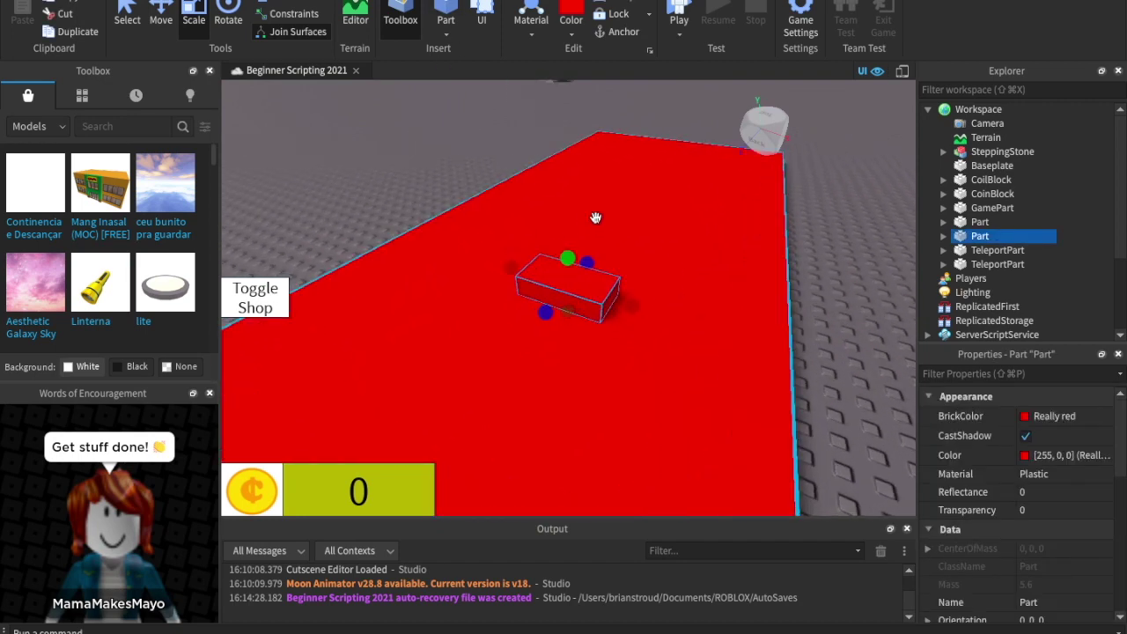
# Color the small part on the red slab Dark stone grey.
pyautogui.click(572, 34)
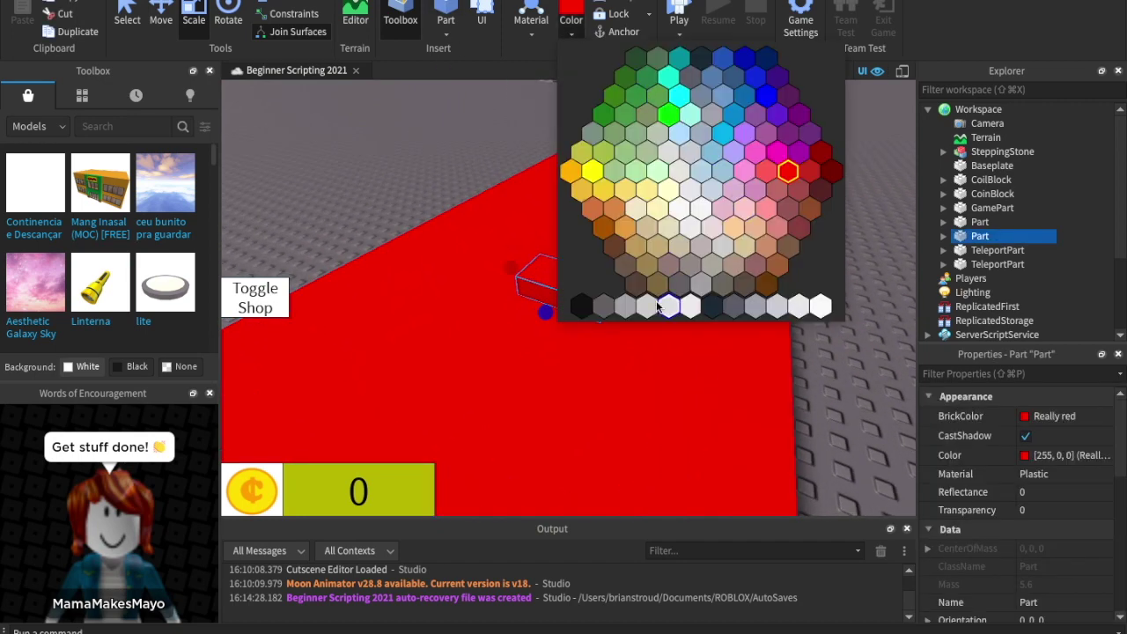
pyautogui.click(700, 283)
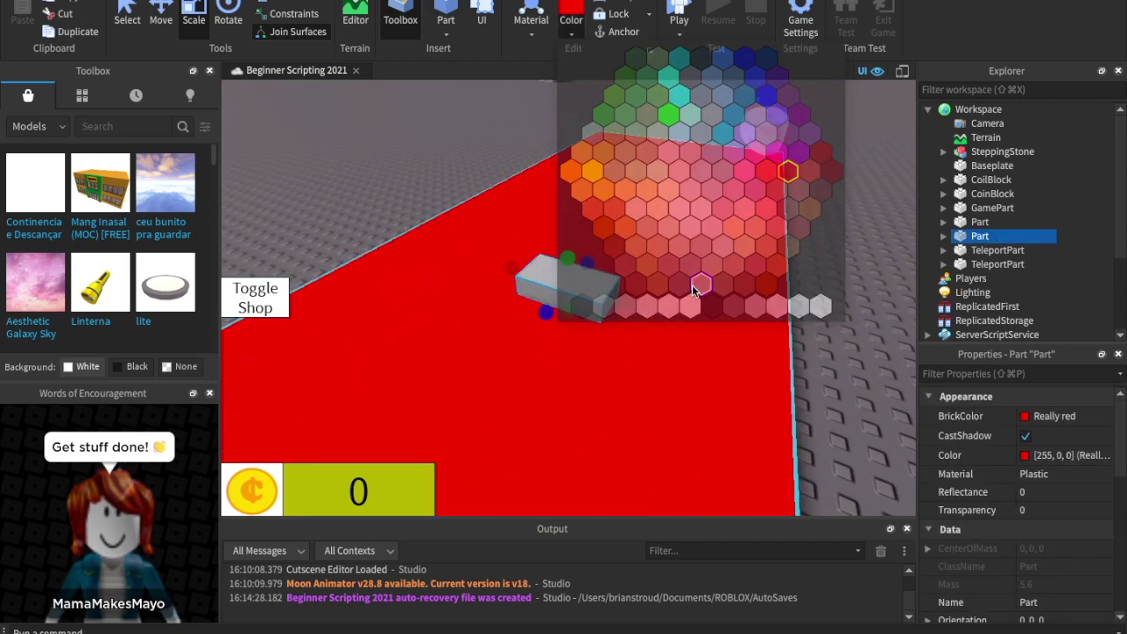
pyautogui.click(572, 34)
pyautogui.click(668, 278)
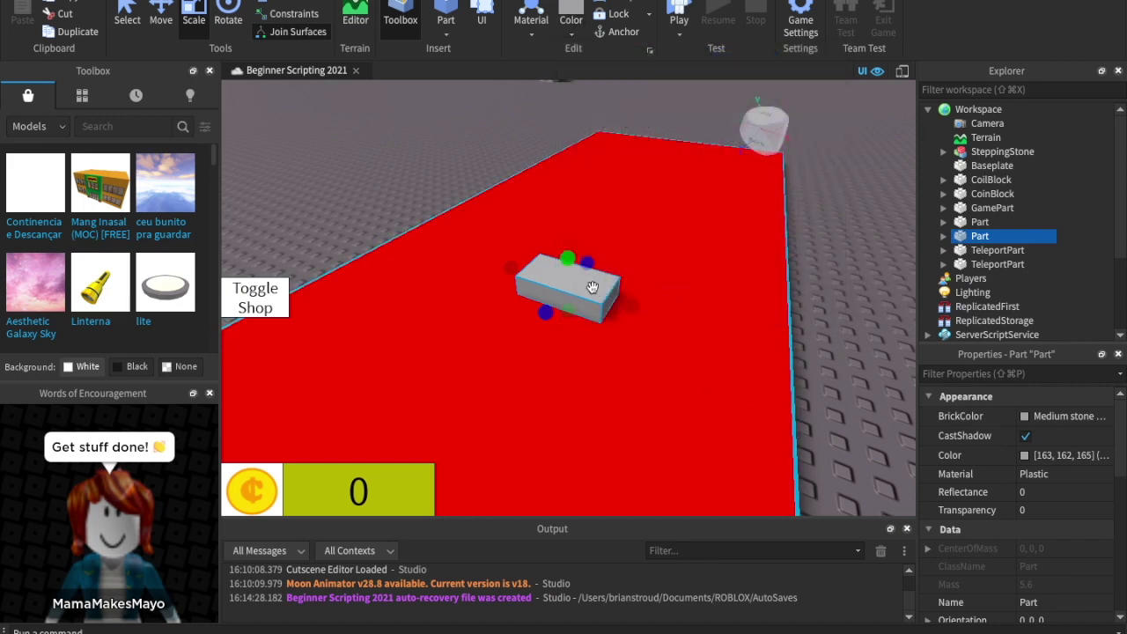
pyautogui.click(577, 31)
pyautogui.click(688, 302)
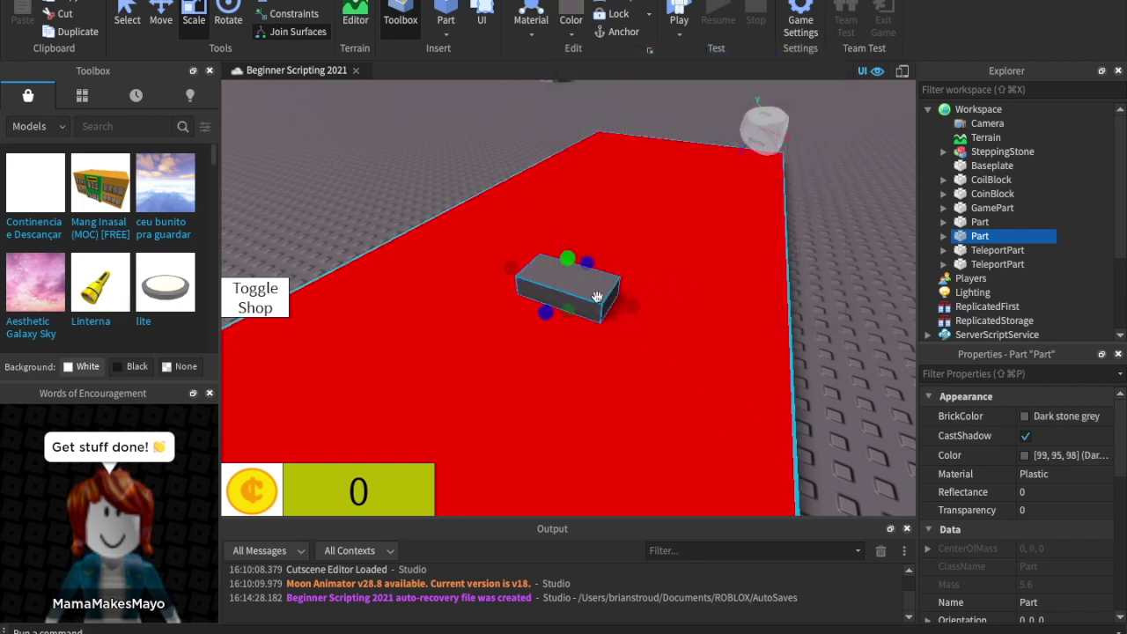
# Enlarge the grey part slightly and duplicate it into five jumping blocks staggered along the red slab.
pyautogui.scroll(-5, 560, 350)
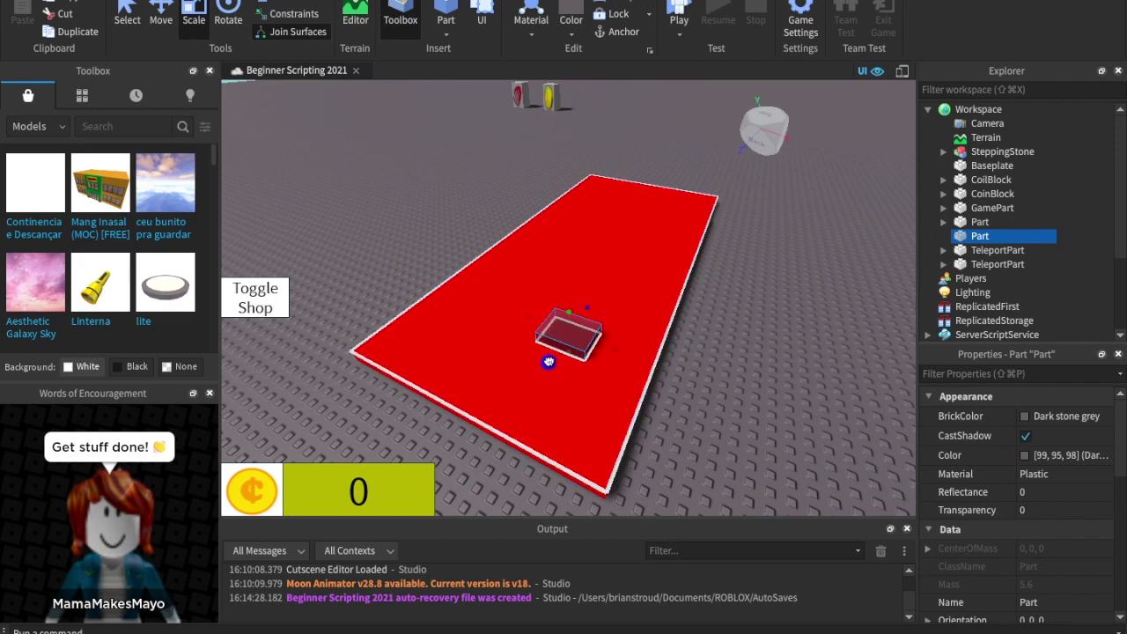
pyautogui.moveTo(560, 351); pyautogui.dragTo(623, 273)
pyautogui.press('super+d')
pyautogui.press('super+d')
pyautogui.press('super+d')
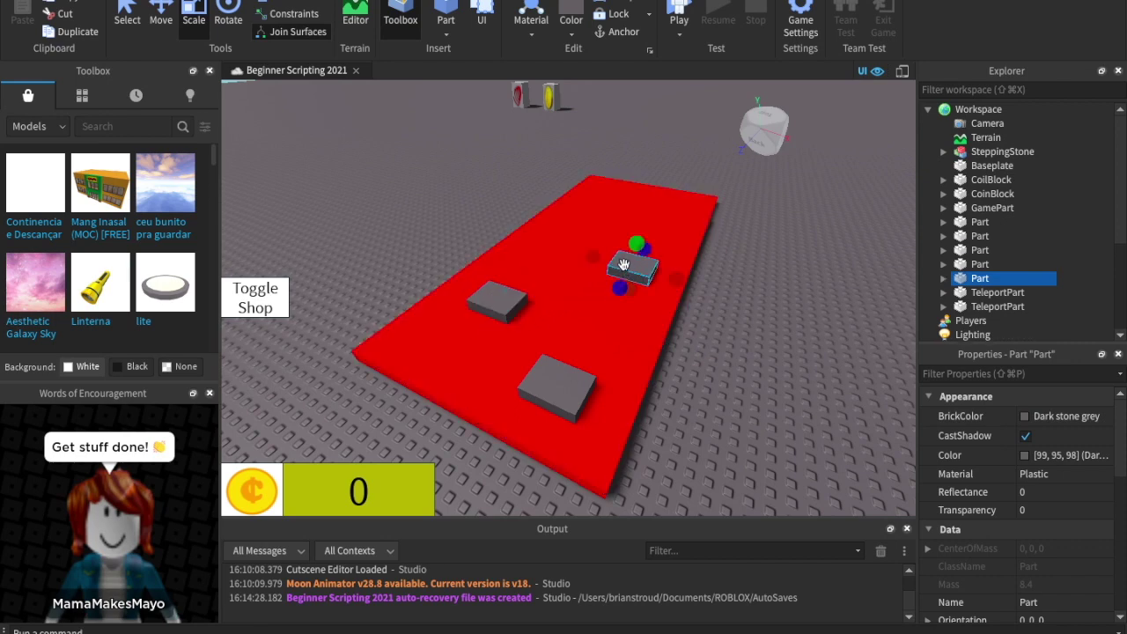
pyautogui.moveTo(624, 273); pyautogui.dragTo(666, 211)
pyautogui.press('super+d')
# Scale the red slab wider on both sides of the grey blocks.
pyautogui.click(676, 247)
pyautogui.moveTo(677, 249); pyautogui.dragTo(677, 248, button='right')
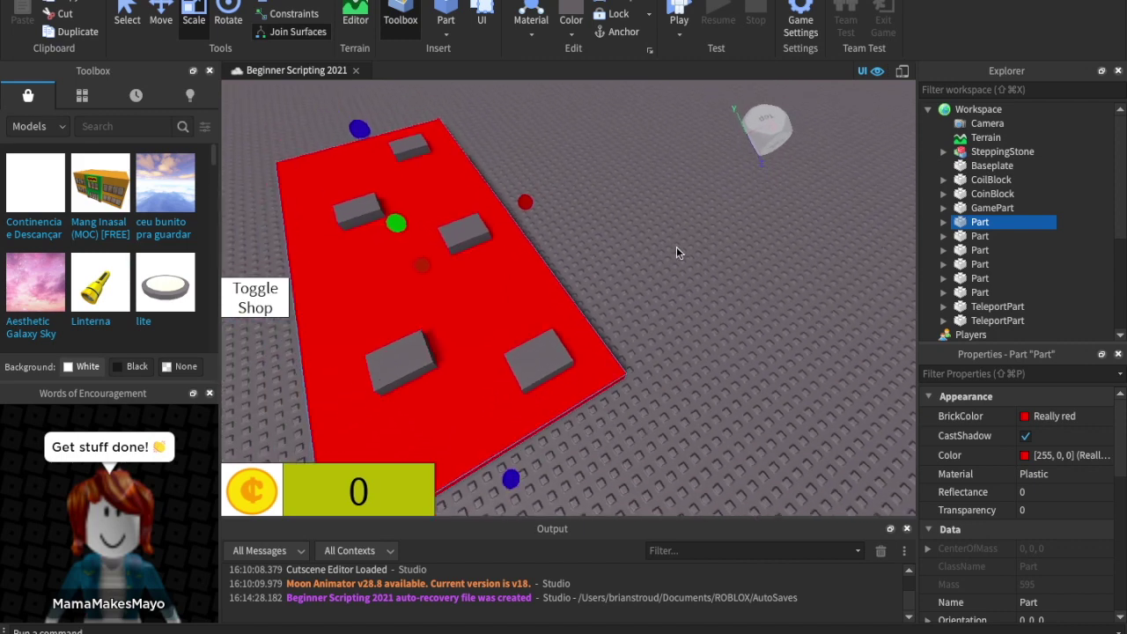
pyautogui.scroll(-6, 676, 253)
pyautogui.scroll(2, 661, 228)
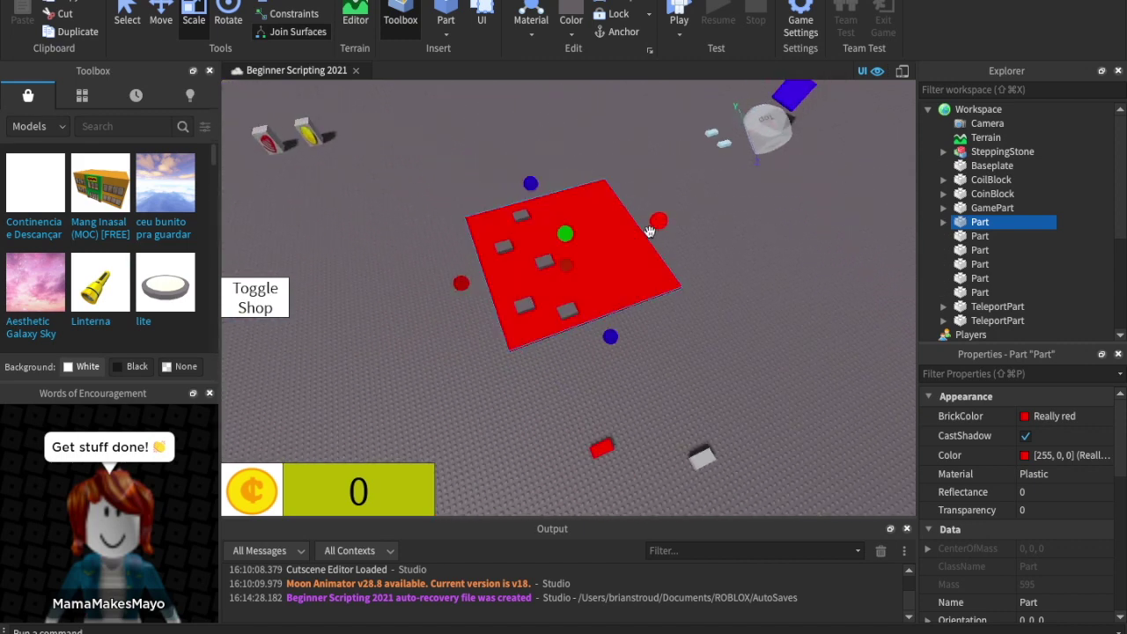
pyautogui.moveTo(450, 288); pyautogui.dragTo(404, 297)
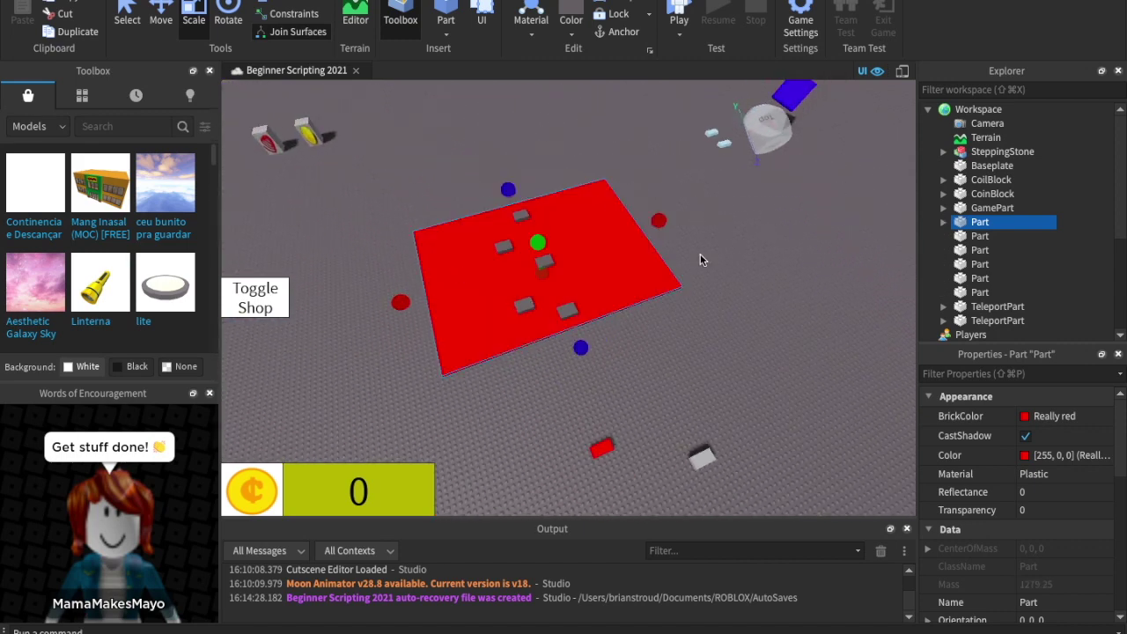
pyautogui.click(676, 251)
# Select the red slab together with all five grey blocks and anchor them.
pyautogui.scroll(5, 669, 303)
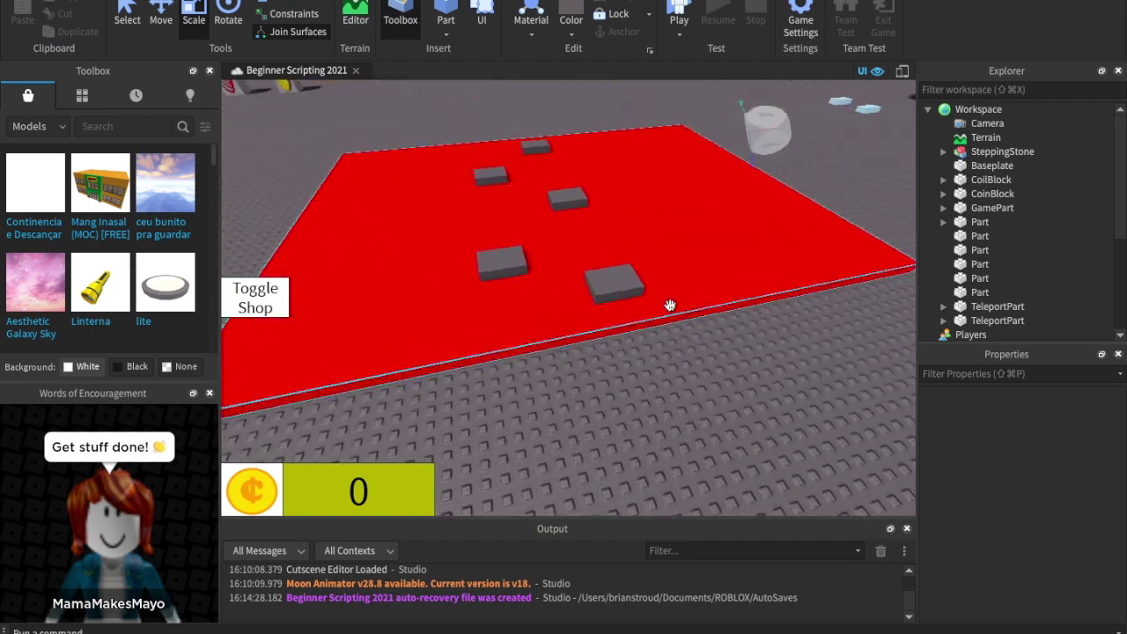
pyautogui.scroll(-5, 670, 304)
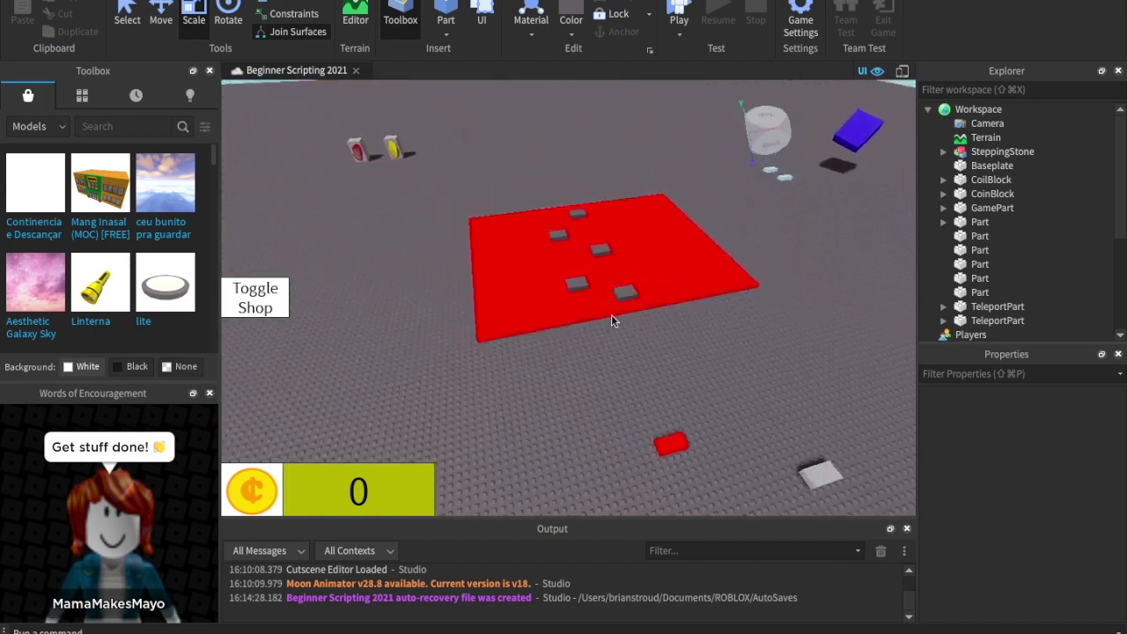
pyautogui.click(618, 297)
pyautogui.keyDown('shift'); pyautogui.click(575, 287); pyautogui.keyUp('shift')
pyautogui.click(655, 173)
pyautogui.moveTo(655, 178); pyautogui.dragTo(529, 322)
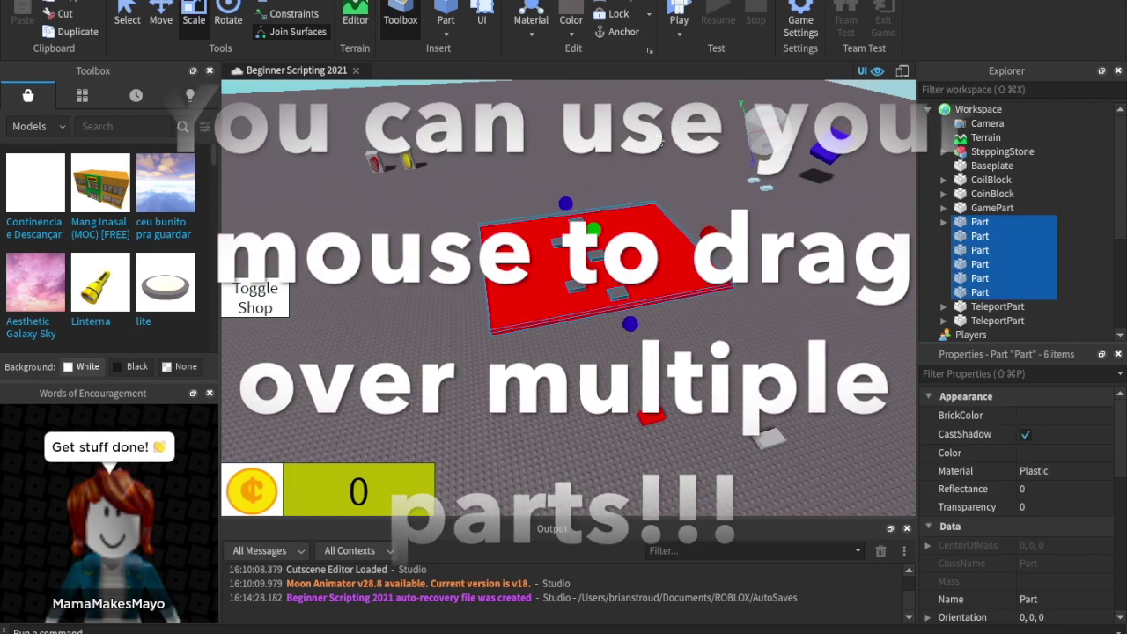
pyautogui.click(603, 173)
# Group the red slab and its five grey blocks into one model and shift it slightly on the baseplate.
pyautogui.scroll(5, 621, 241)
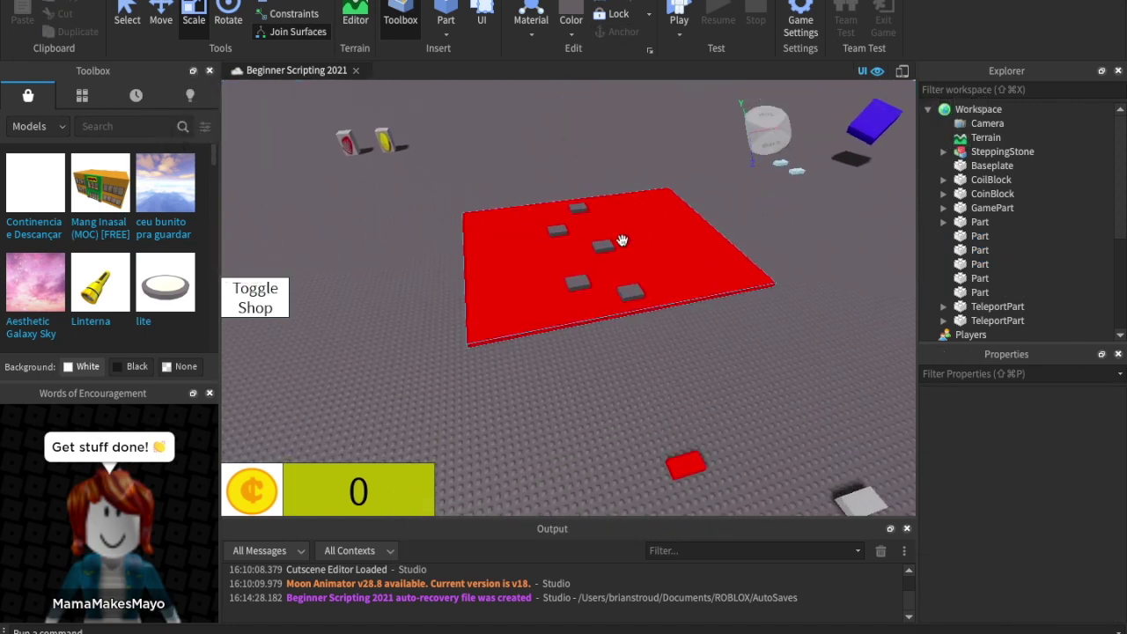
pyautogui.scroll(5, 622, 240)
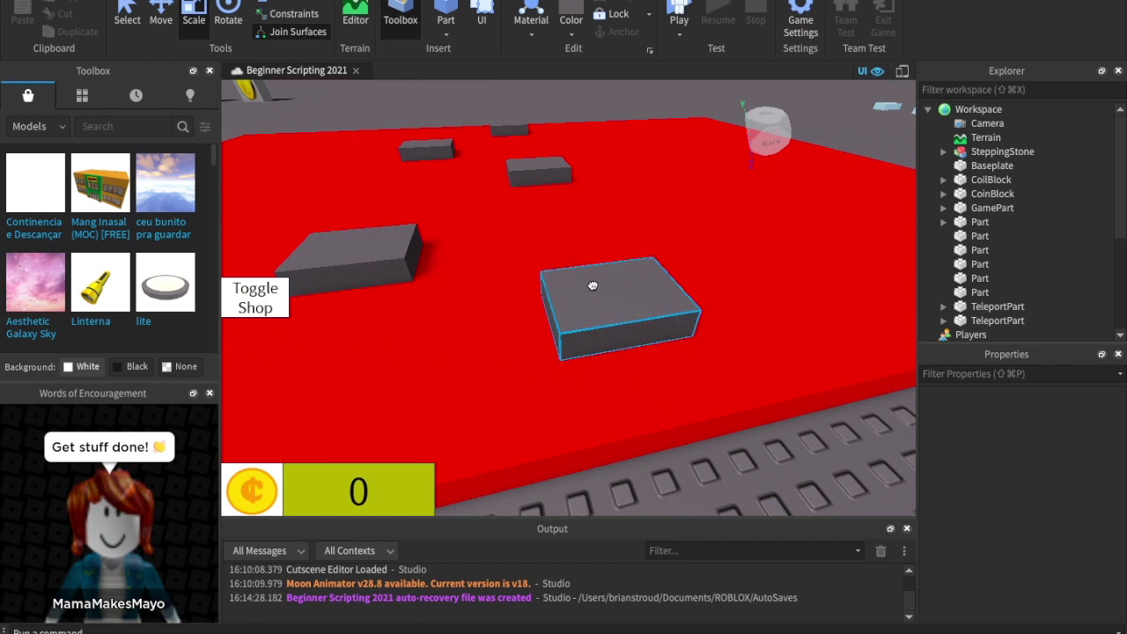
pyautogui.click(611, 256)
pyautogui.scroll(-5, 516, 282)
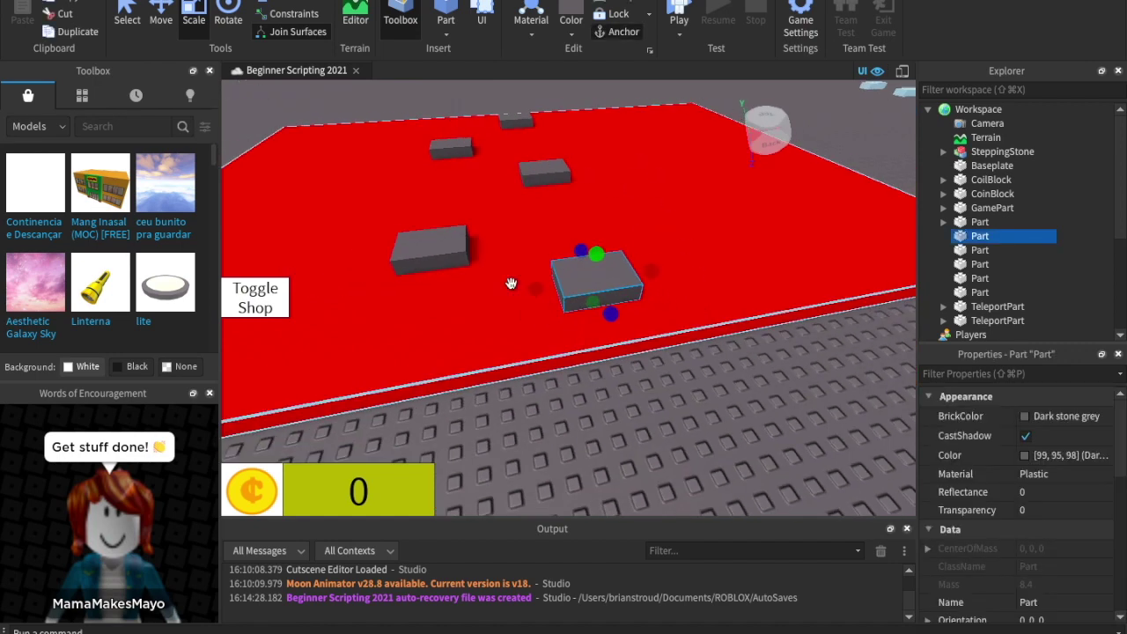
pyautogui.click(540, 228)
pyautogui.scroll(-4, 540, 228)
pyautogui.moveTo(639, 128); pyautogui.dragTo(432, 395)
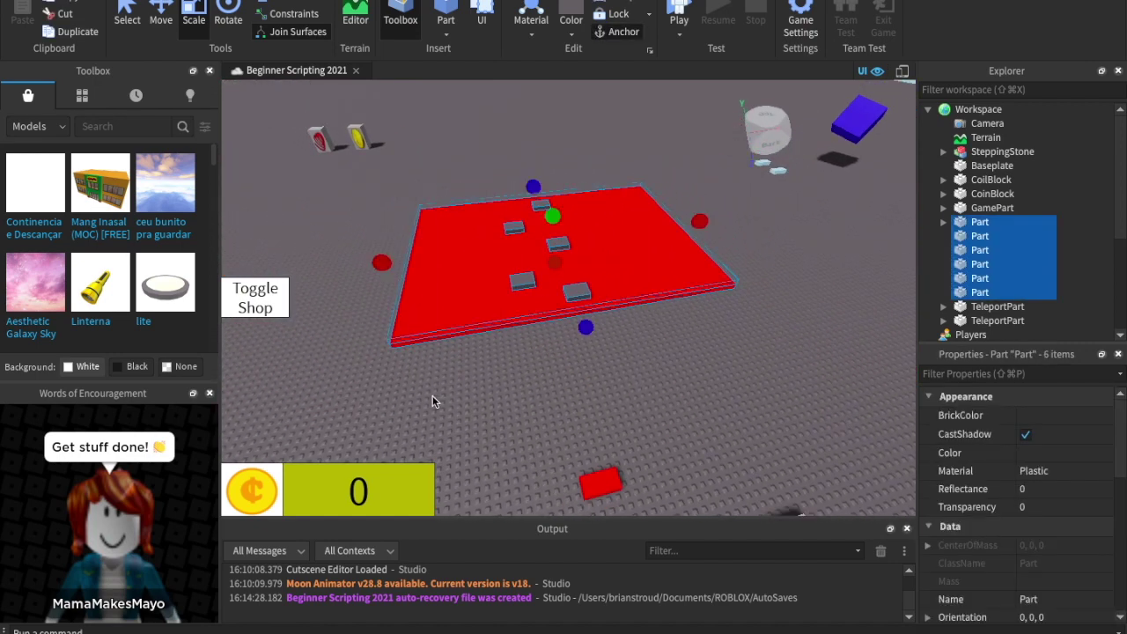
pyautogui.press('super+g')
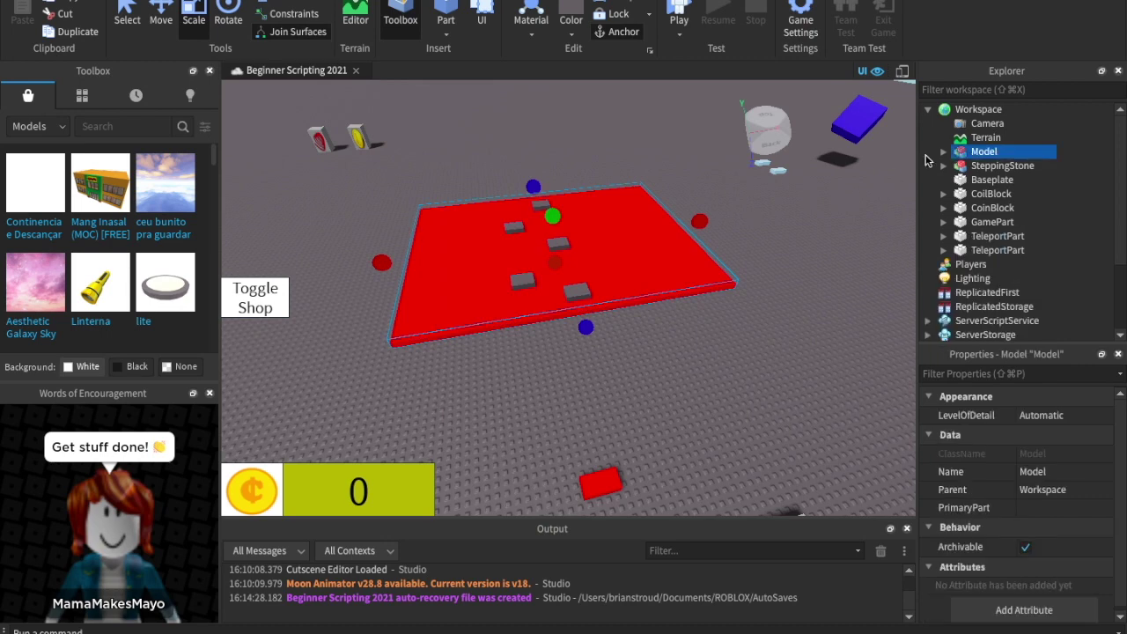
pyautogui.moveTo(617, 268); pyautogui.dragTo(617, 268)
pyautogui.moveTo(618, 283); pyautogui.dragTo(611, 289)
# Rename the grouped model as LavaJump.
pyautogui.doubleClick(977, 152)
pyautogui.write('L')
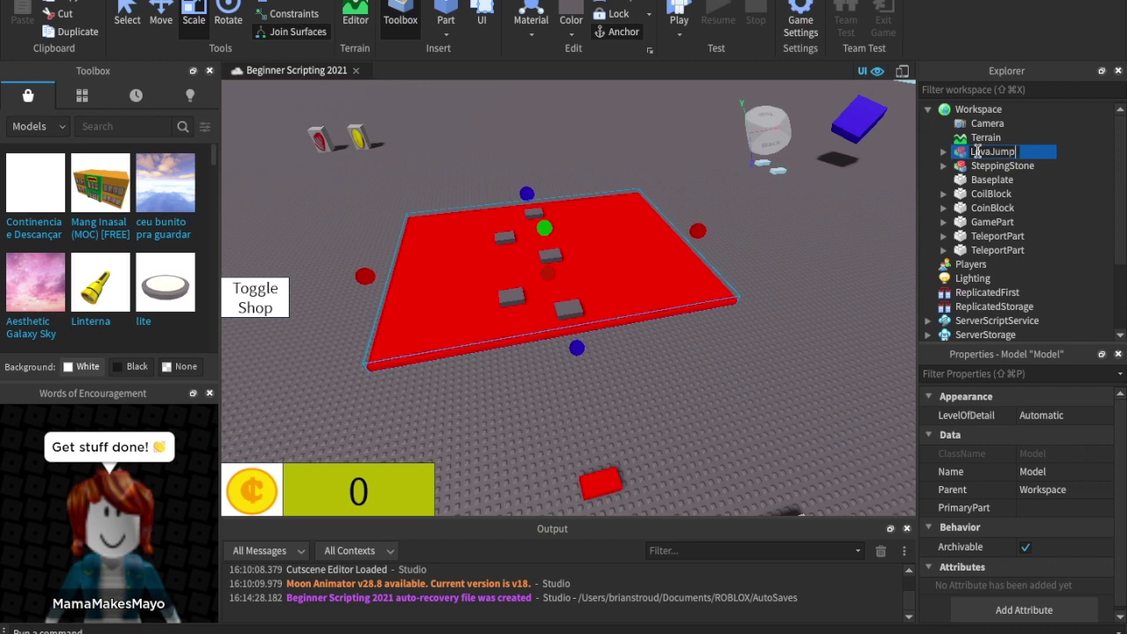
pyautogui.write('avaJump')
pyautogui.press('Return')
pyautogui.click(701, 388)
pyautogui.moveTo(701, 387); pyautogui.dragTo(701, 388, button='right')
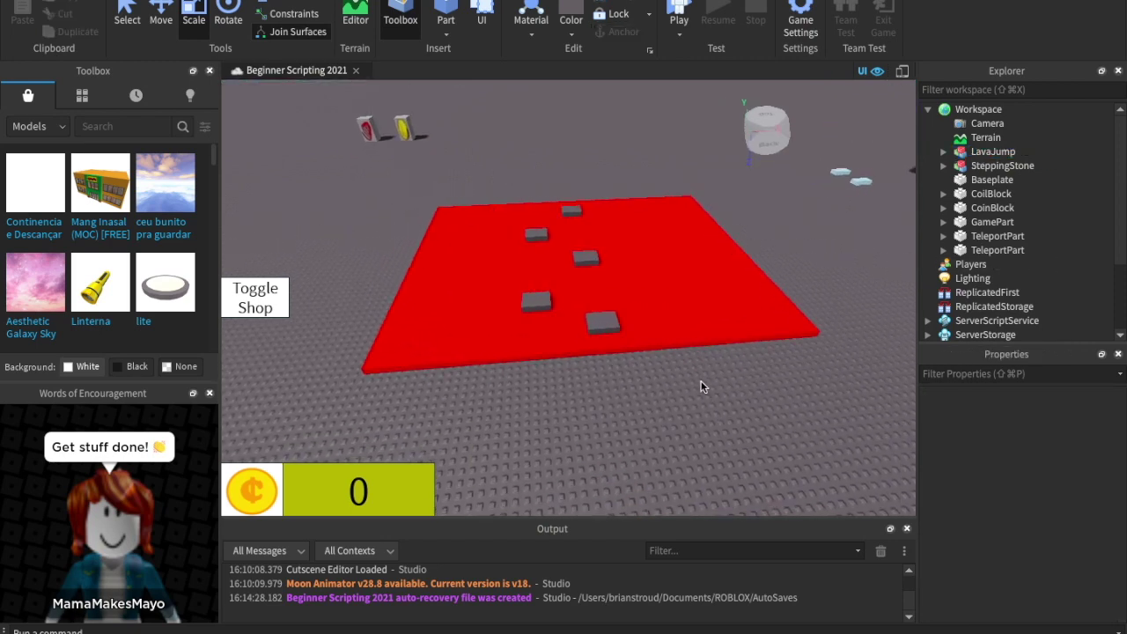
pyautogui.scroll(3, 701, 387)
# Expand the LavaJump model and rename its red slab part as LavaPart.
pyautogui.click(1004, 152)
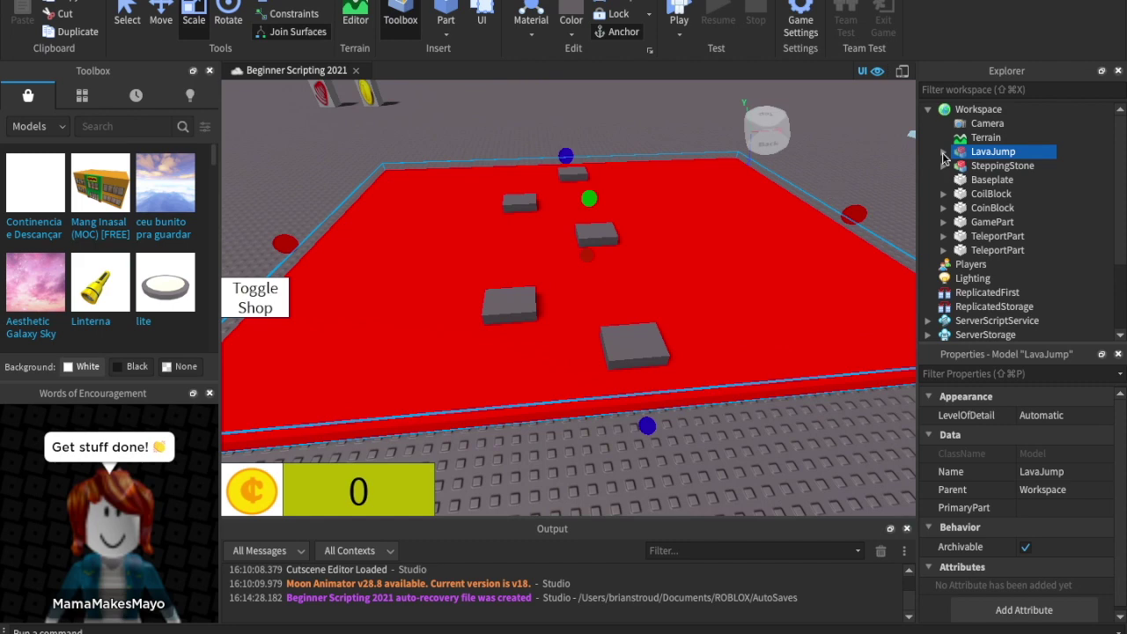
pyautogui.click(943, 153)
pyautogui.click(976, 208)
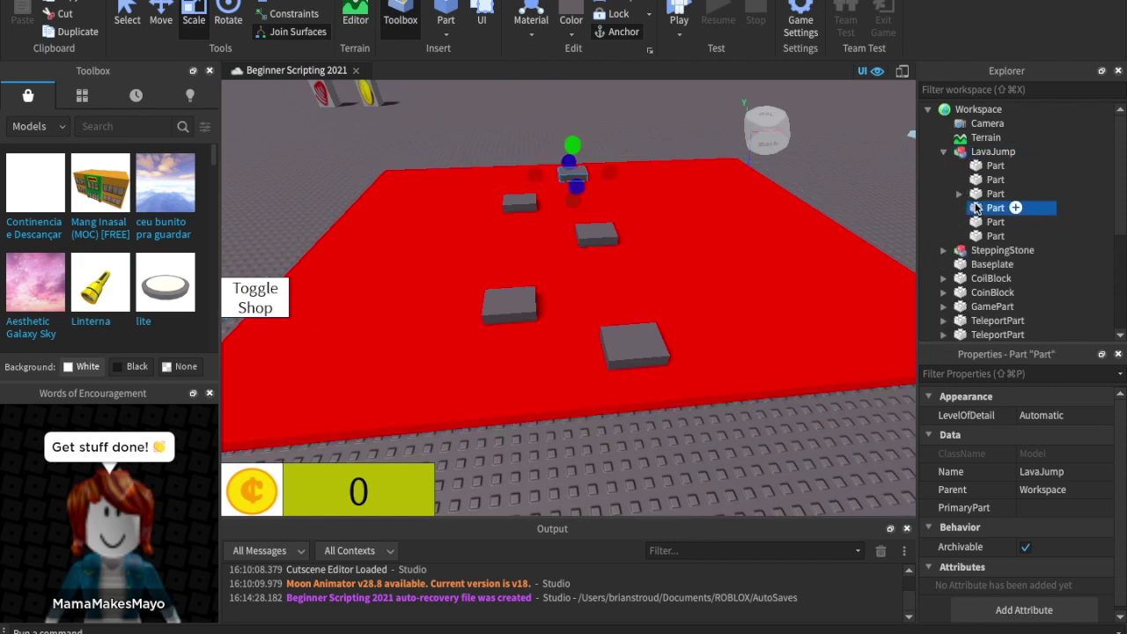
pyautogui.click(972, 193)
pyautogui.press('F2')
pyautogui.write('LavaPa')
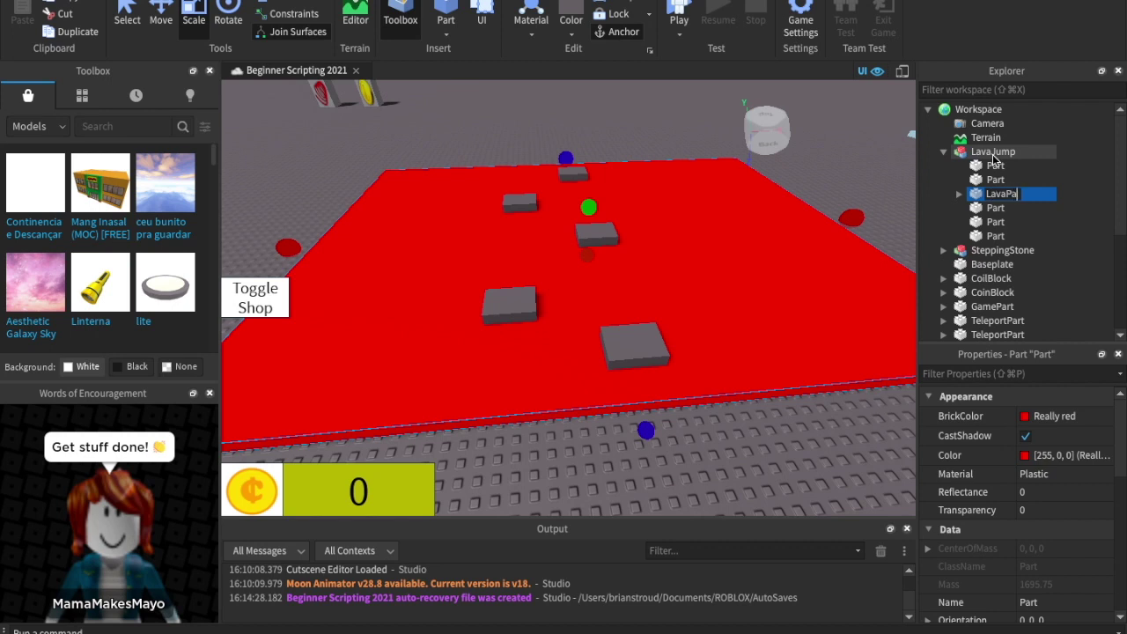
pyautogui.write('rt')
pyautogui.press('Return')
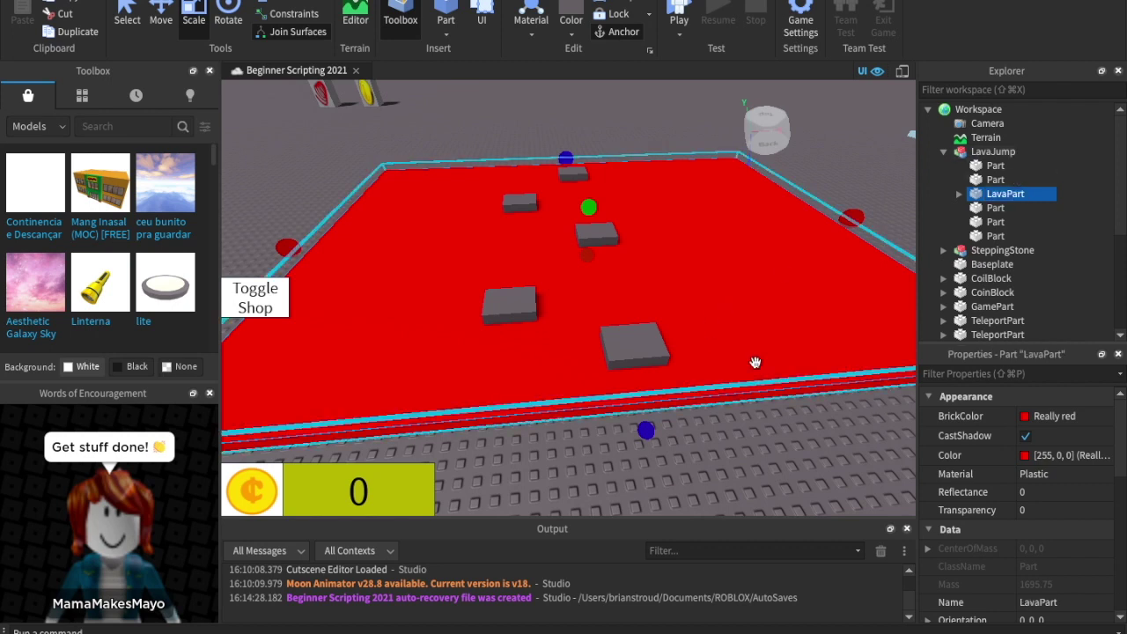
# Examine the LavaJump model and its grey child parts one by one to match each to its block in the scene.
pyautogui.click(995, 165)
pyautogui.click(992, 181)
pyautogui.click(991, 207)
pyautogui.click(989, 221)
pyautogui.click(986, 236)
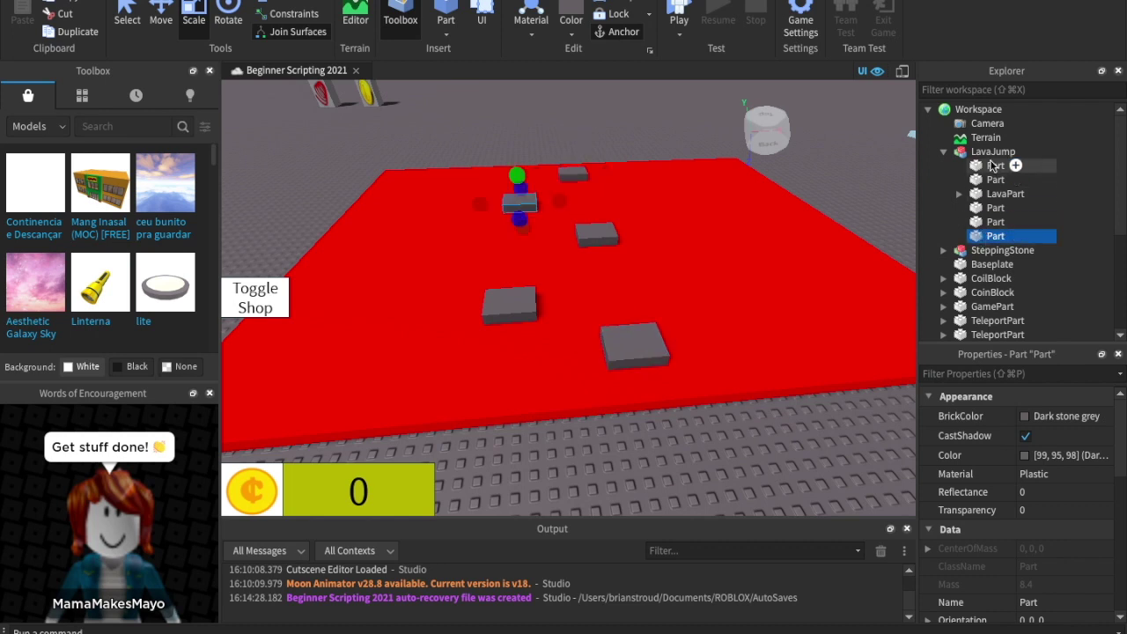
pyautogui.click(992, 151)
pyautogui.click(995, 165)
pyautogui.click(993, 179)
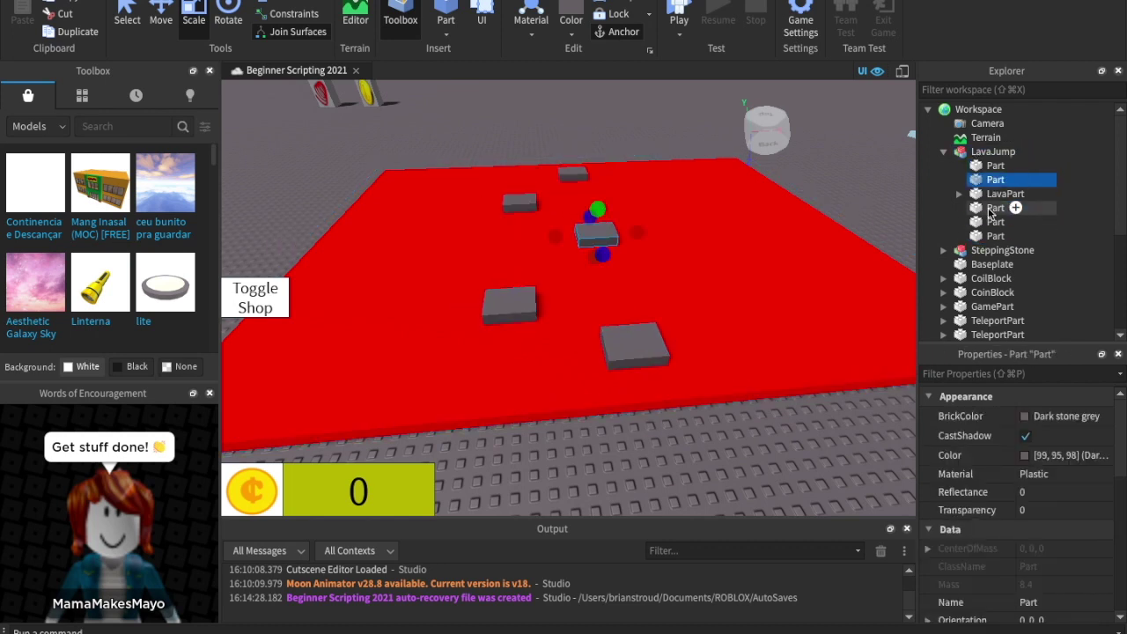
pyautogui.click(991, 207)
pyautogui.click(989, 234)
pyautogui.click(987, 224)
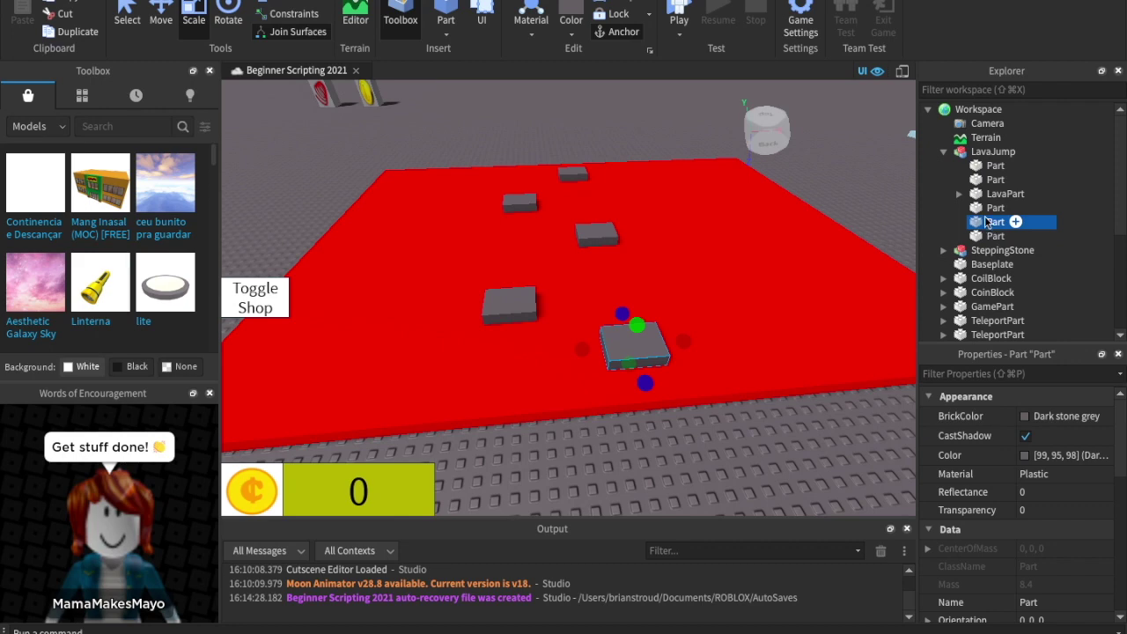
pyautogui.moveTo(731, 181); pyautogui.dragTo(730, 182, button='right')
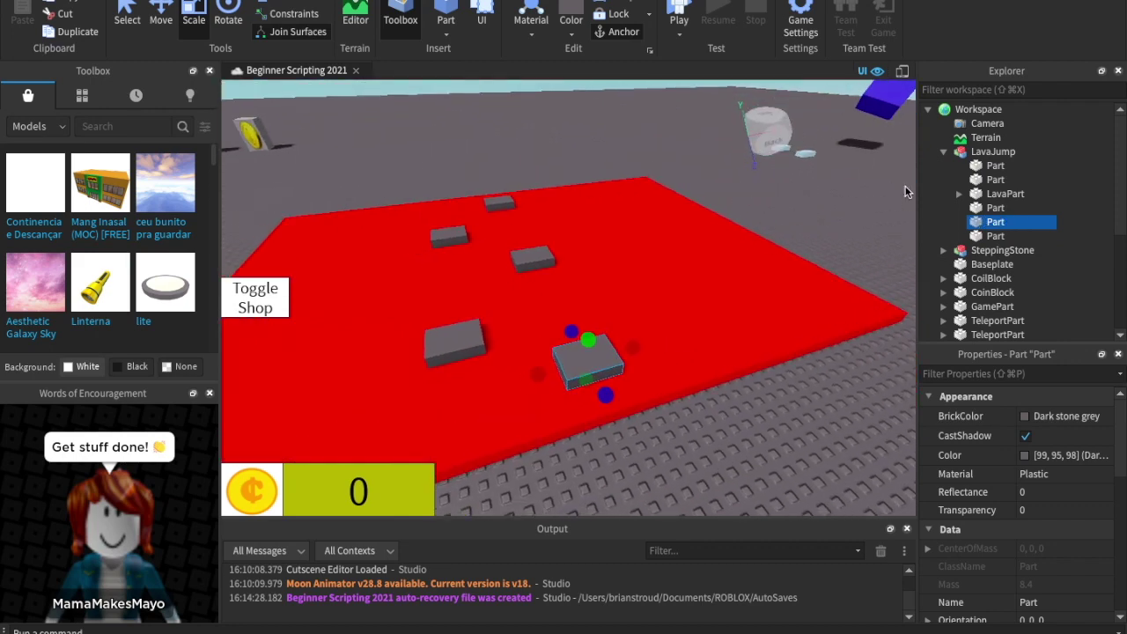
# Add a Script as a child of LavaPart and clear its default code.
pyautogui.click(984, 194)
pyautogui.click(958, 194)
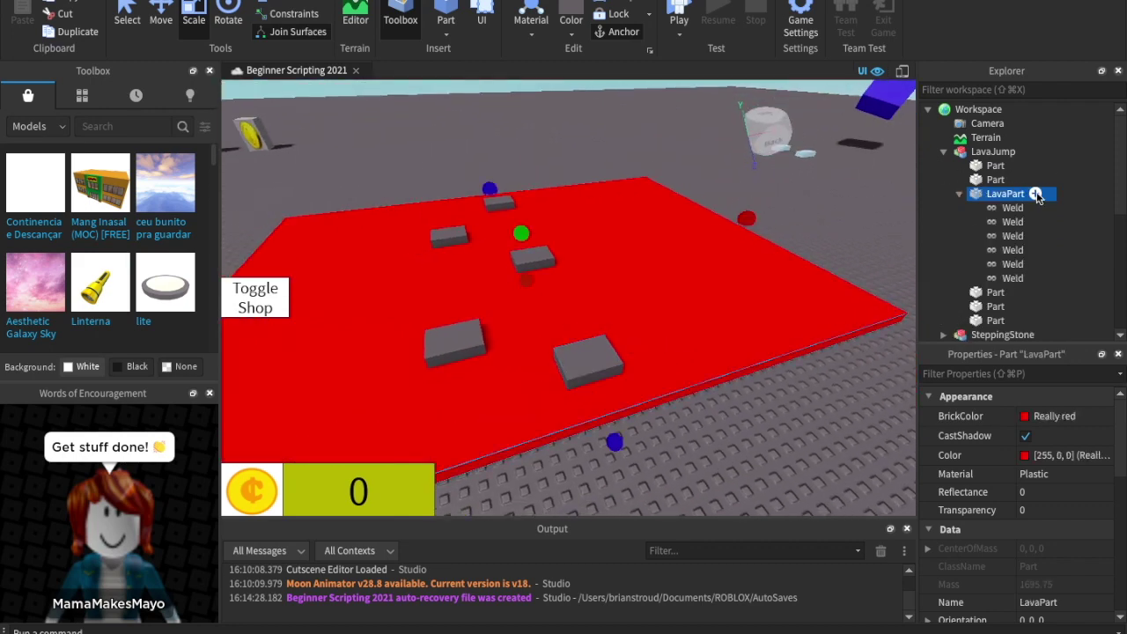
pyautogui.click(1035, 194)
pyautogui.write('scri')
pyautogui.press('Return')
pyautogui.press('super+a')
pyautogui.press('BackSpace')
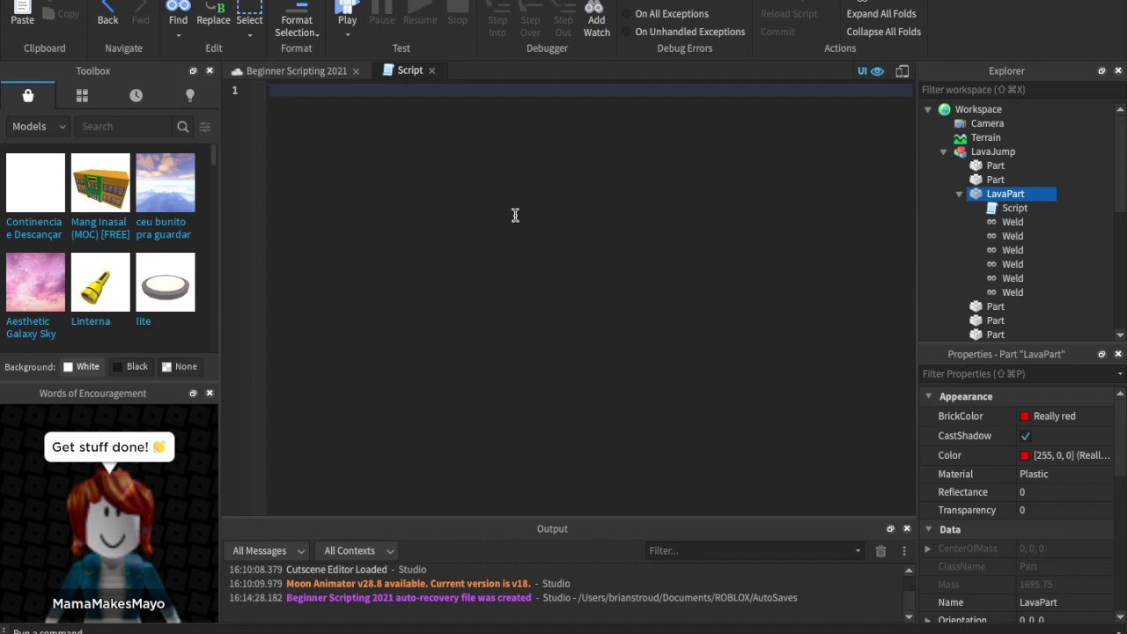
# Begin the script with script.Parent.Touched:Connect(function to connect a function to the lava part's Touched event.
pyautogui.write('script.Parent')
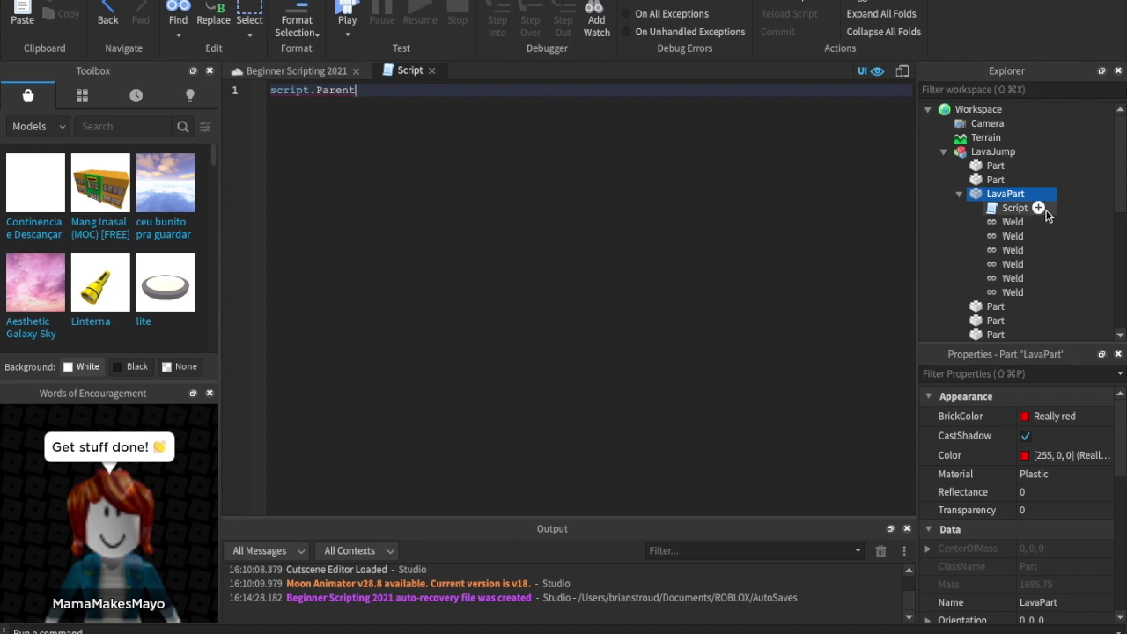
pyautogui.write('.Touched')
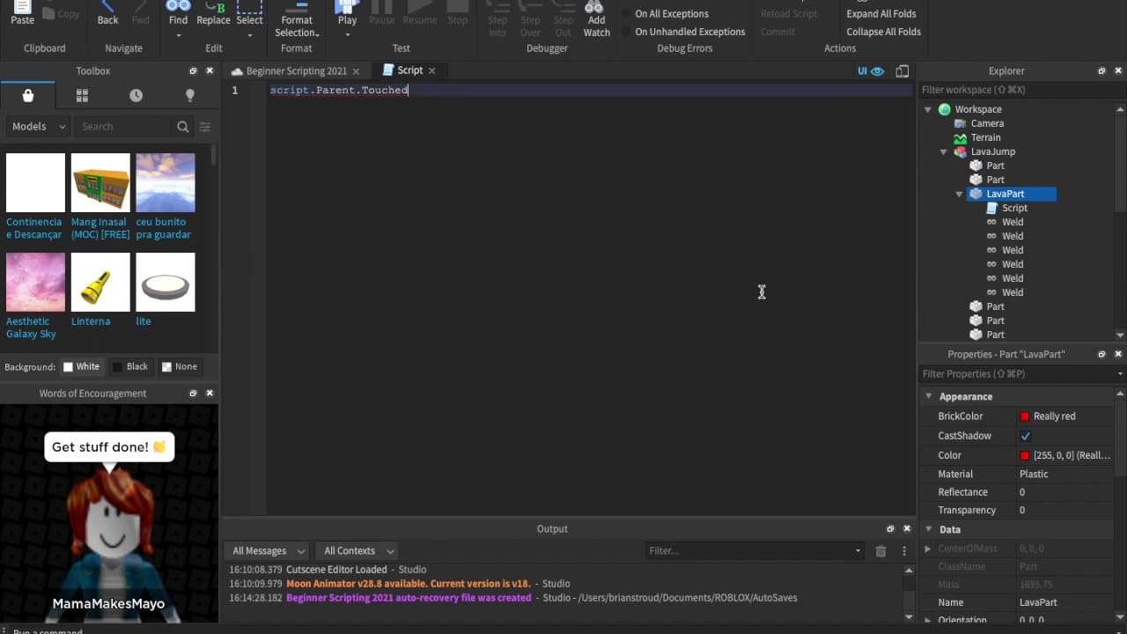
pyautogui.write(':Connect(functio')
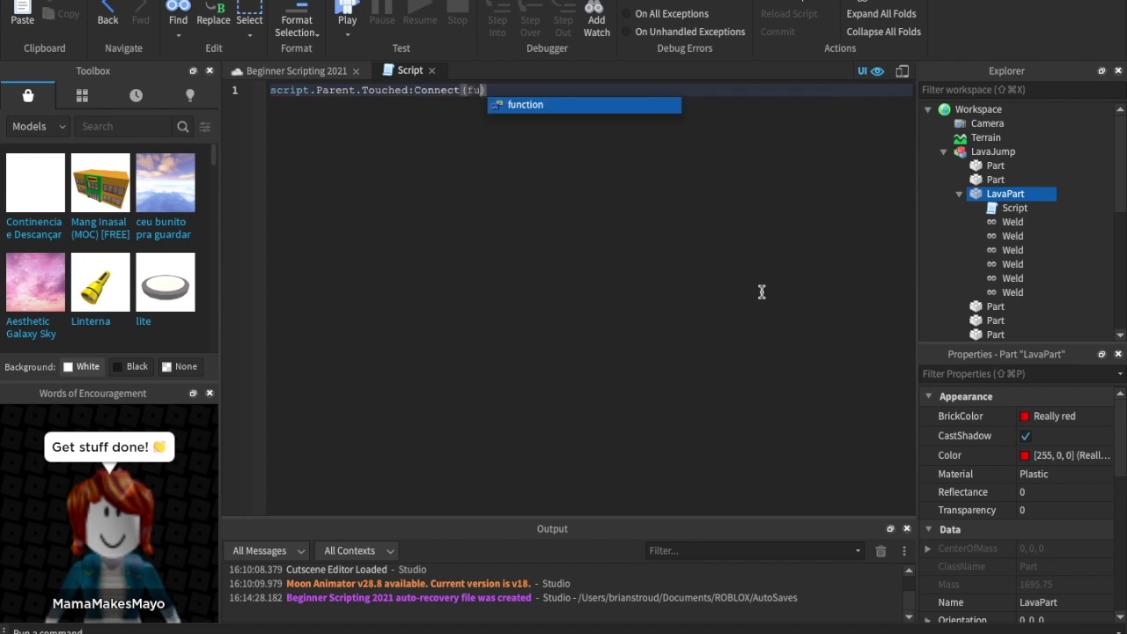